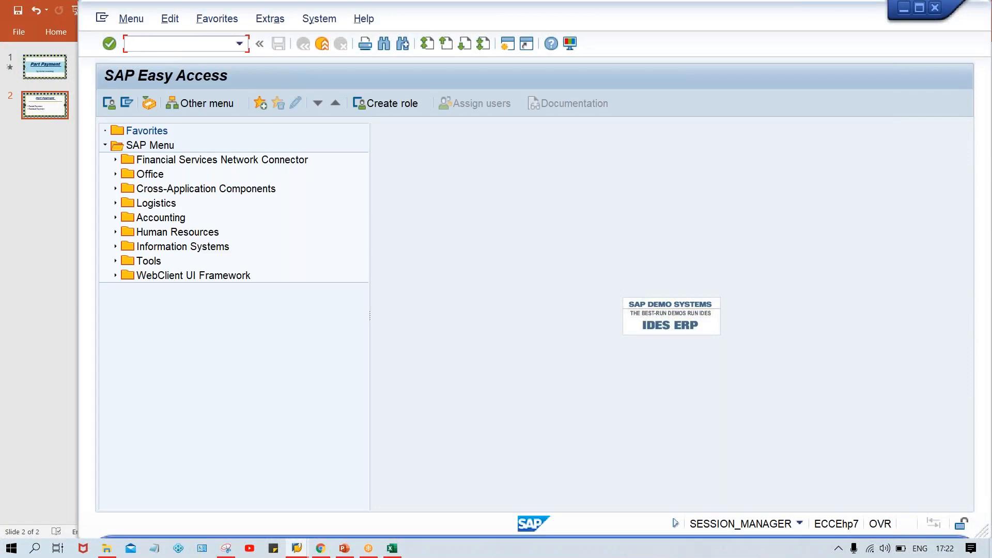
# - Open transaction FBL5N and list the open line items at 30.08.2020 for the test customer account in company code TM00
pyautogui.write('fbl5n')
pyautogui.press('Return')
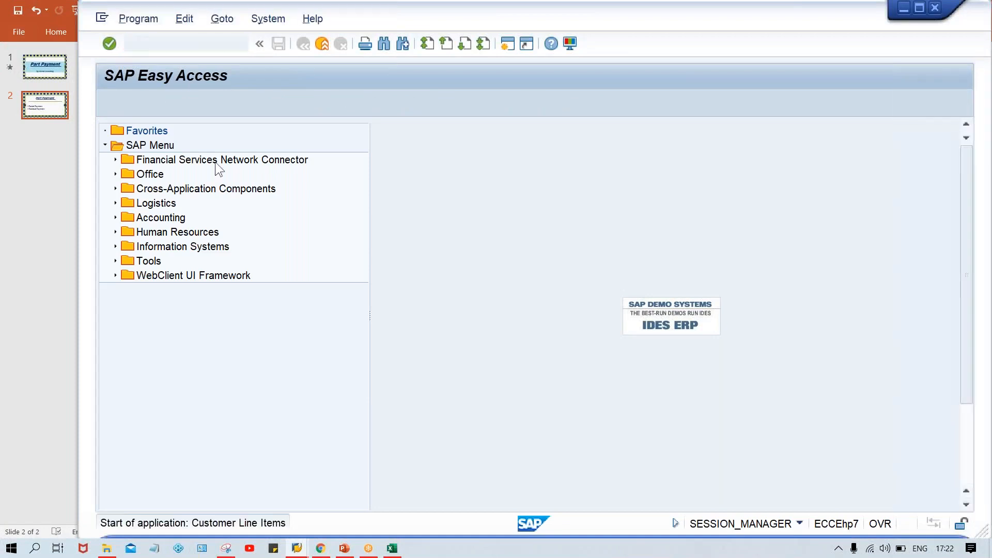
pyautogui.press('space')
pyautogui.press('Down')
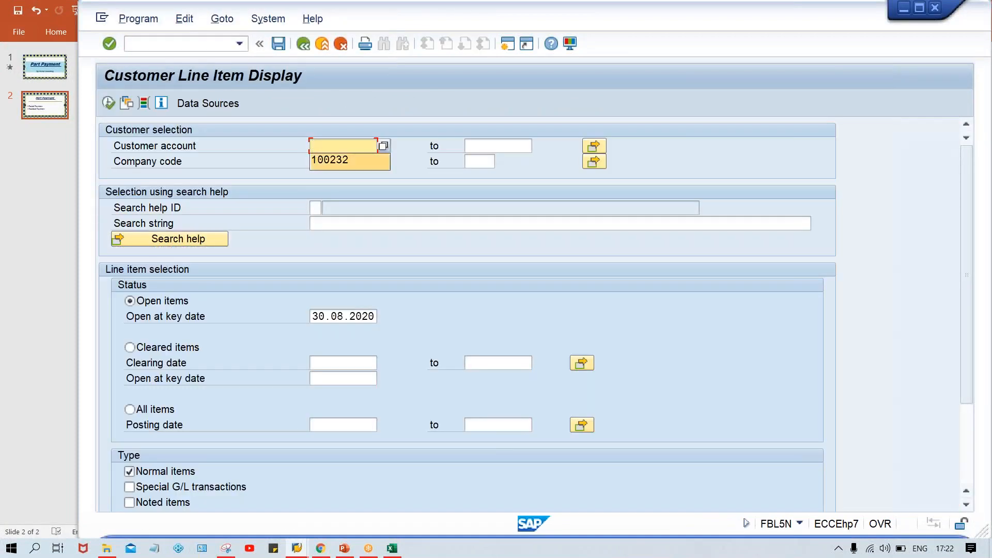
pyautogui.press('Return')
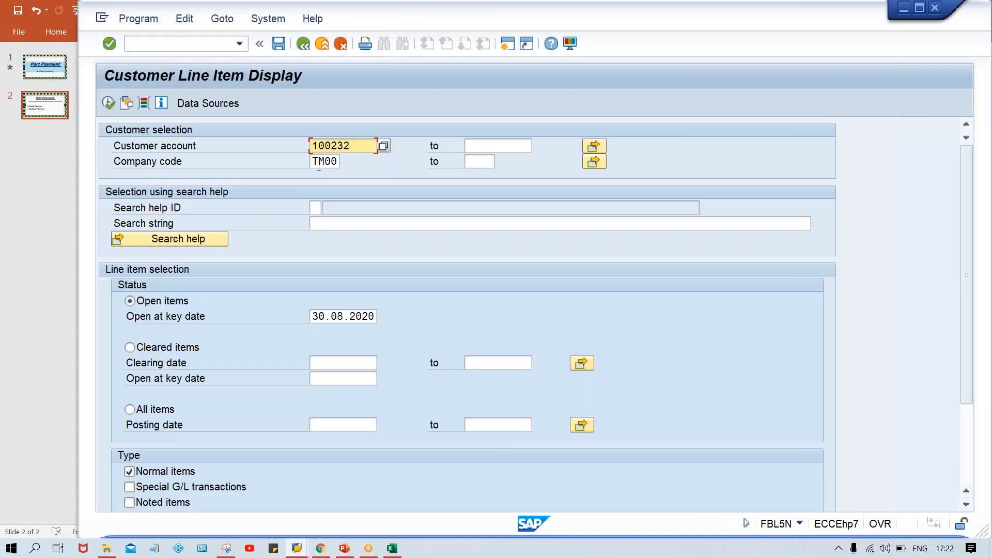
pyautogui.click(108, 103)
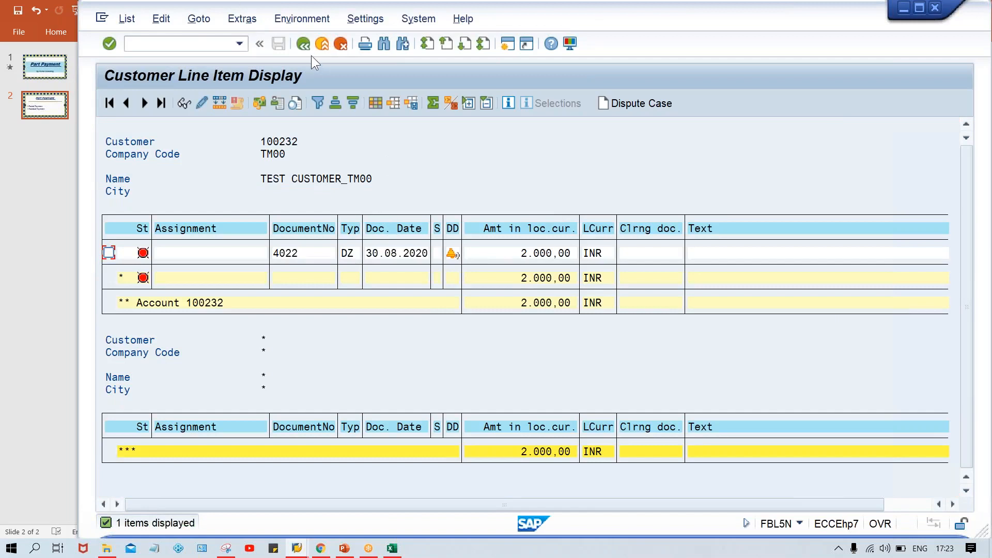
# - Return to the line item selection and list all items for the same customer
pyautogui.click(304, 44)
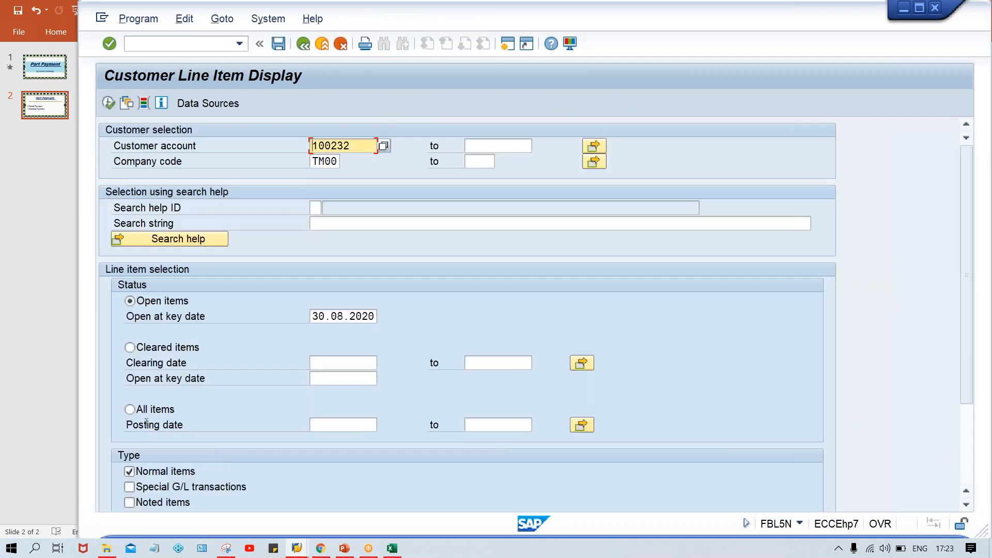
pyautogui.click(147, 410)
pyautogui.click(109, 103)
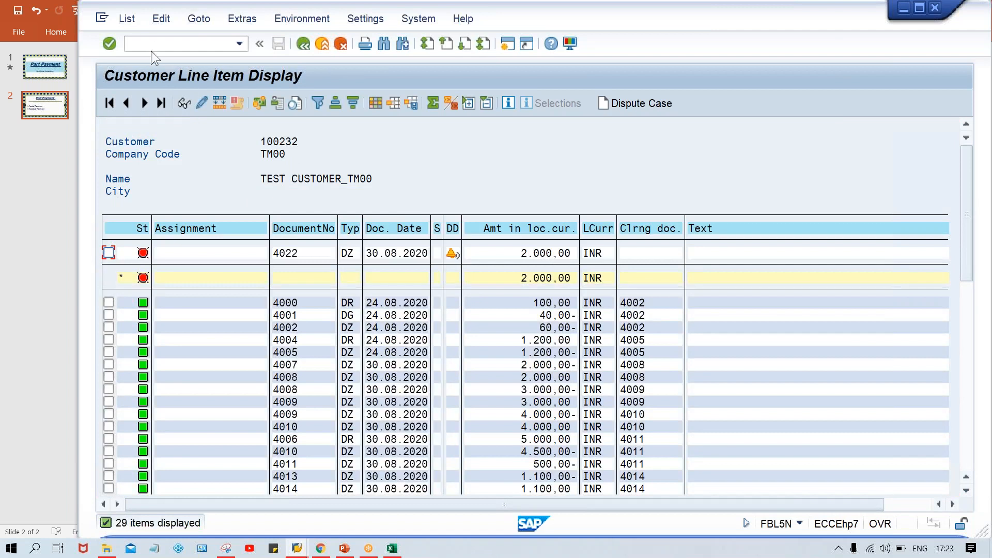
# - Open the Post Incoming Payments transaction F-28 in the current session
pyautogui.click(169, 42)
pyautogui.write('/n')
pyautogui.write('f')
pyautogui.write('bl5n')
pyautogui.press('Return')
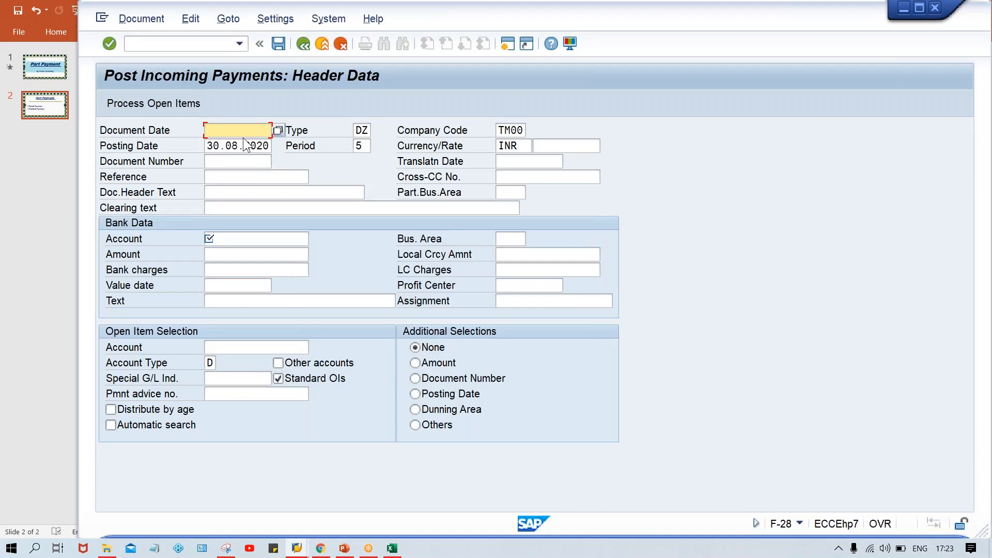
# - Set document date 30.08.2020, the first suggested bank account and amount 2000, and process the test customer's open items
pyautogui.click(241, 145)
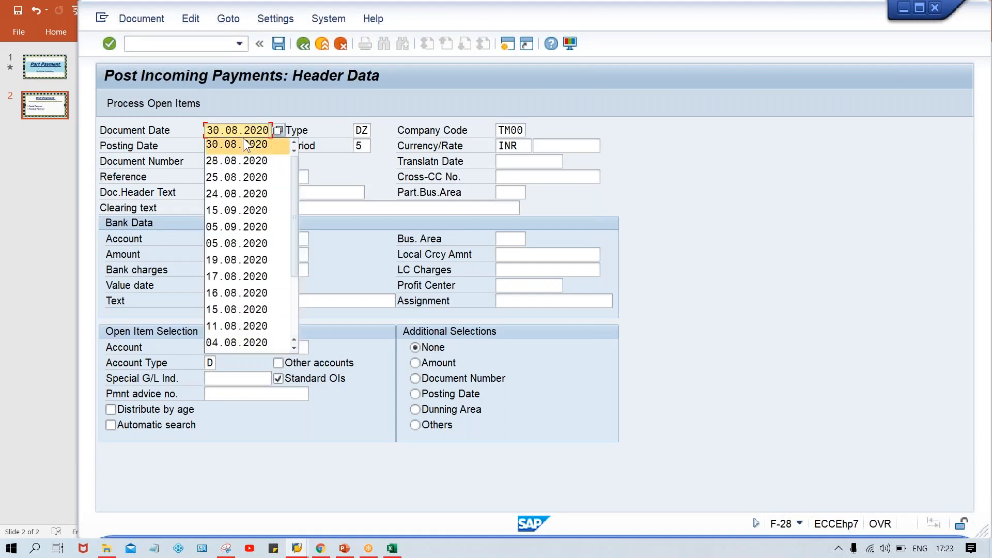
pyautogui.click(241, 236)
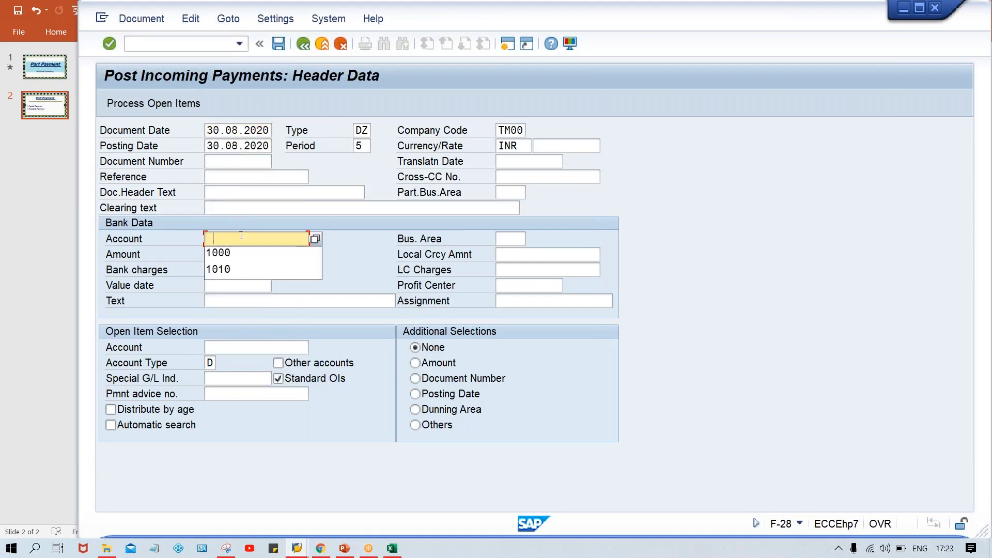
pyautogui.press('Down')
pyautogui.press('Tab')
pyautogui.press('Tab')
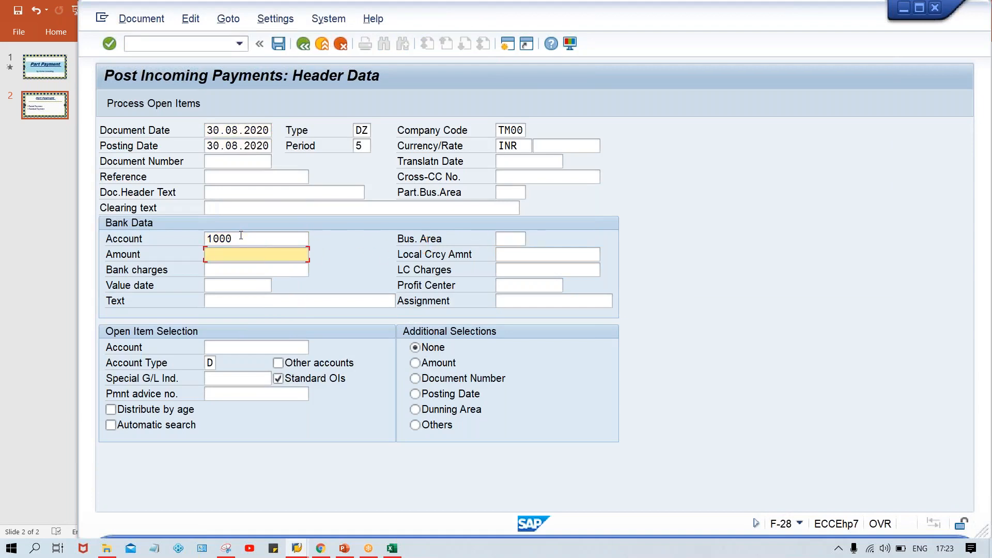
pyautogui.write('20')
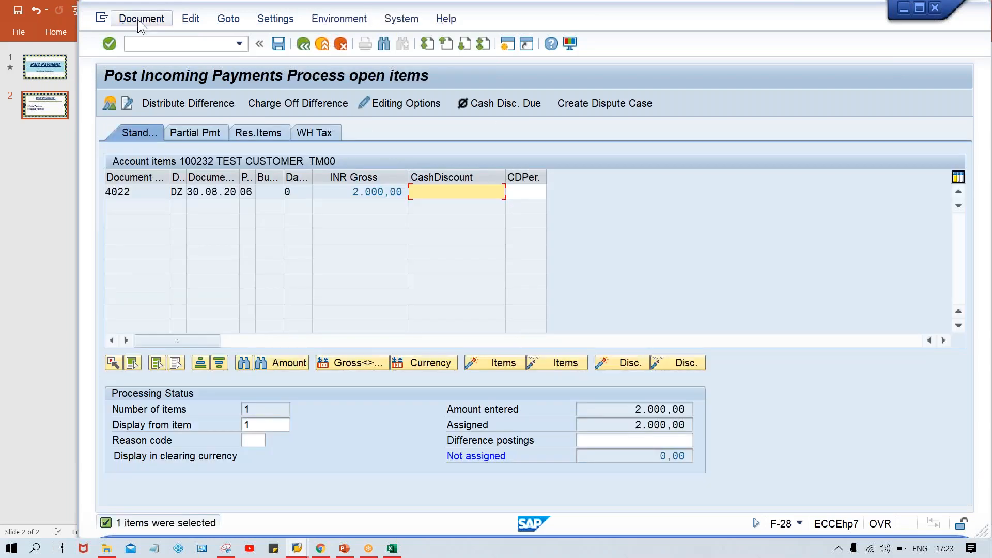
# - Post the 2000 INR incoming payment against the assigned open item
pyautogui.click(140, 22)
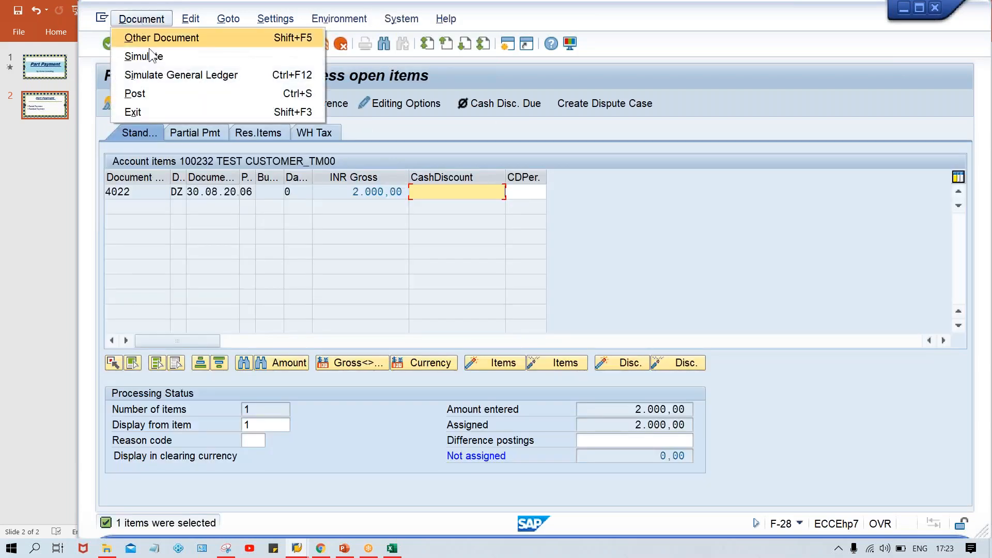
pyautogui.click(229, 274)
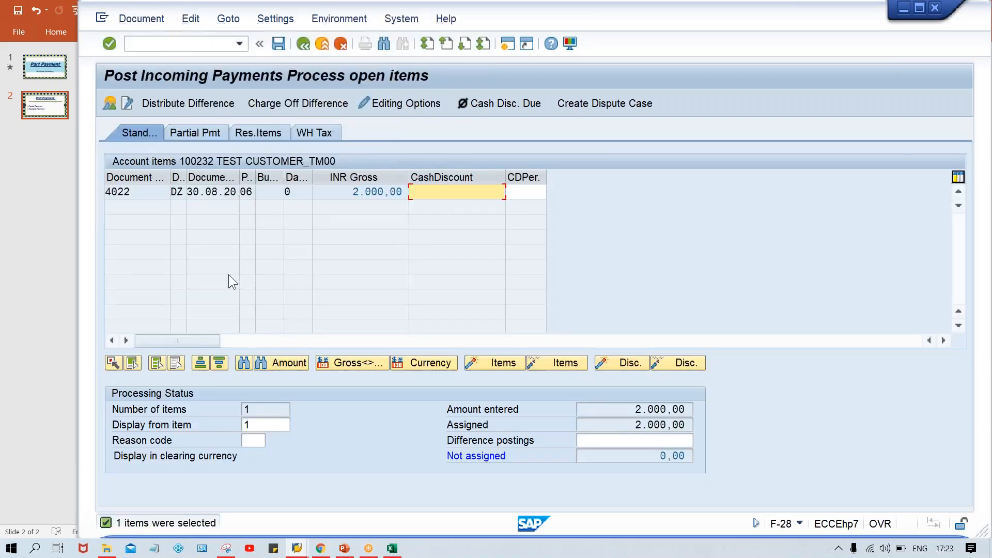
pyautogui.hotkey('ctrl', 's')
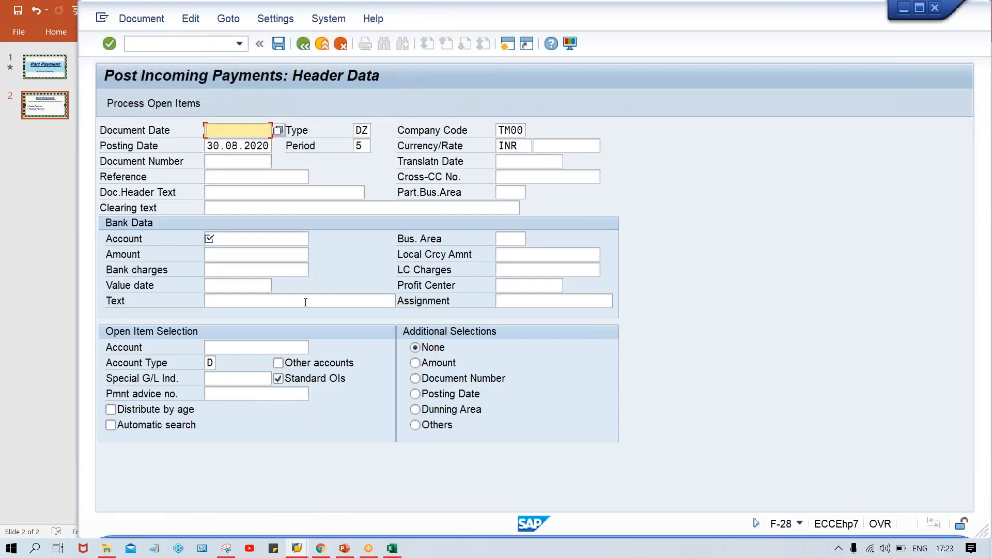
# - Switch to the other SAP session and run FBL5N for the customer's open items in company code TM00
pyautogui.hotkey('alt', 'Tab')
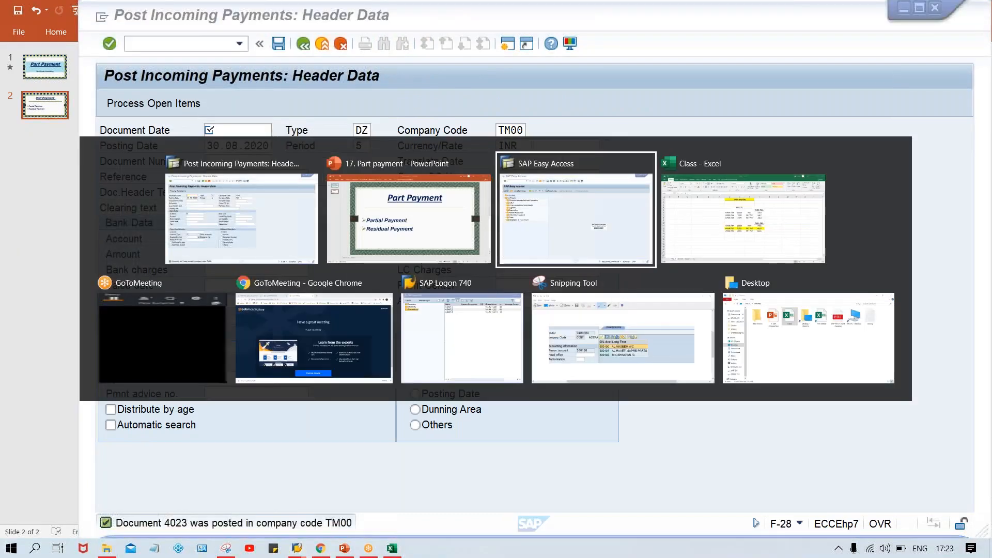
pyautogui.hotkey('alt', 'Tab')
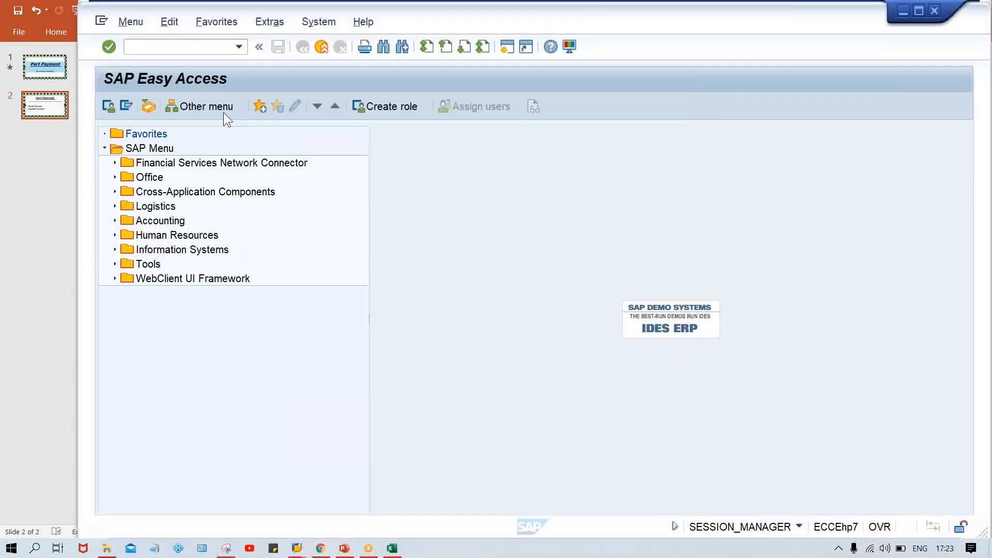
pyautogui.click(179, 46)
pyautogui.write('/n')
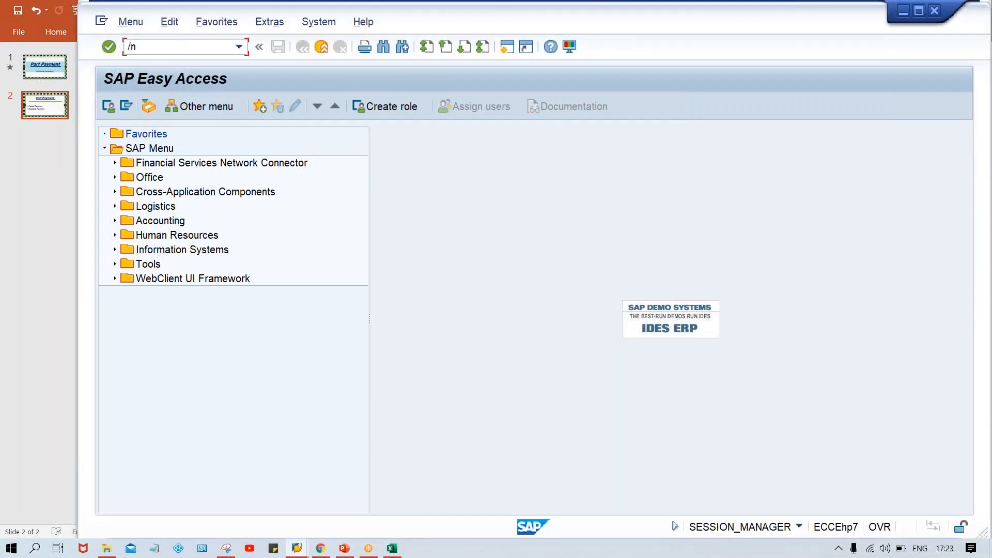
pyautogui.press('Return')
pyautogui.write('fbl5n')
pyautogui.press('Return')
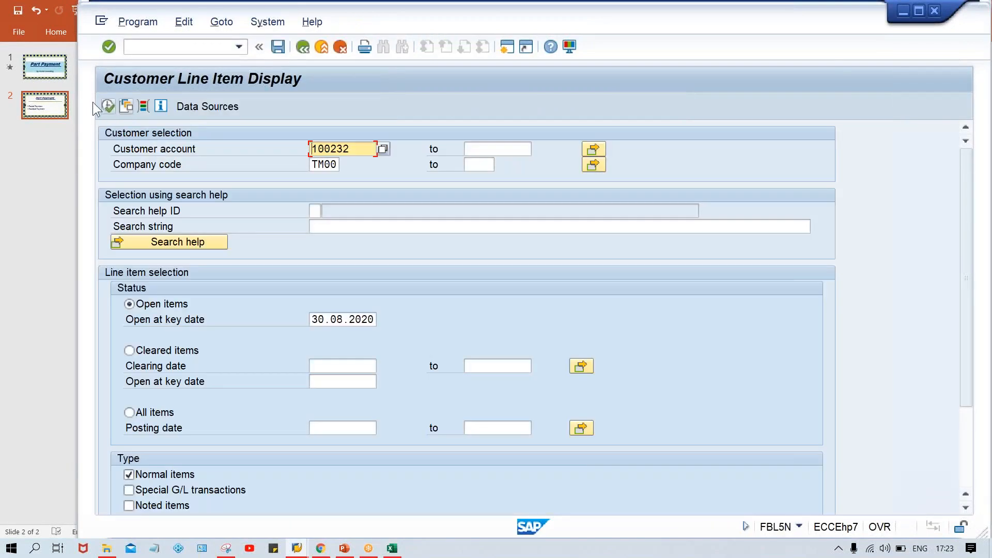
pyautogui.click(110, 107)
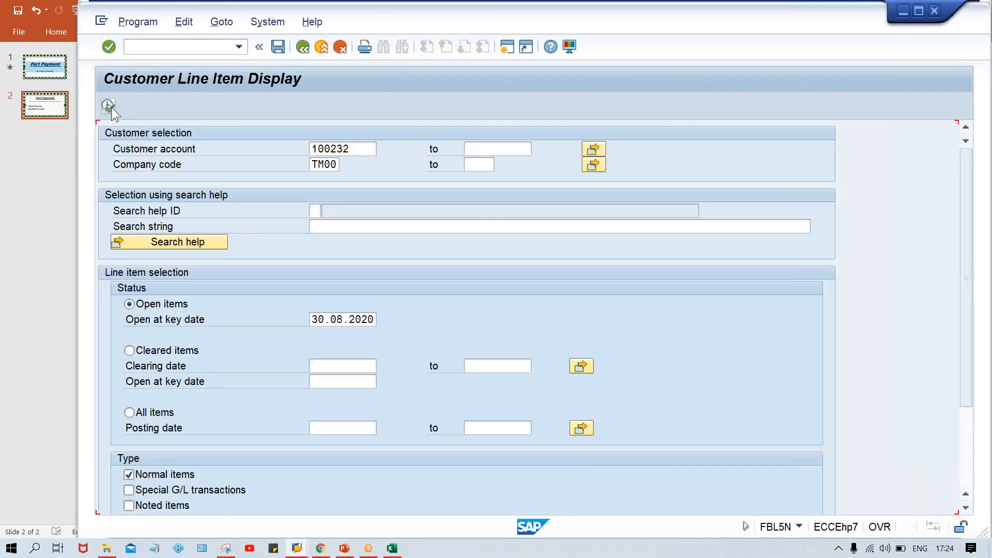
# - Return to the Post Incoming Payments session and open the customer invoice transaction FB70 there
pyautogui.click(297, 548)
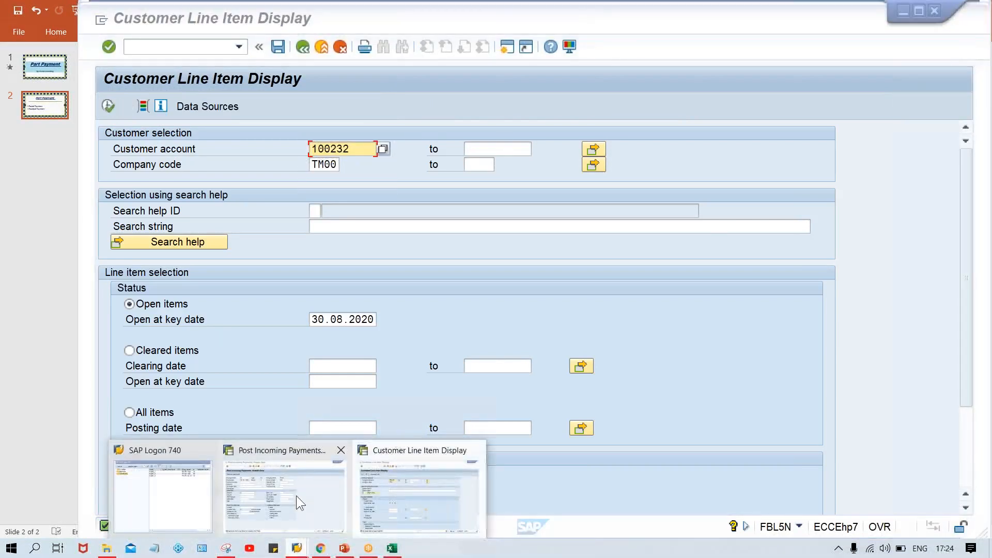
pyautogui.click(297, 495)
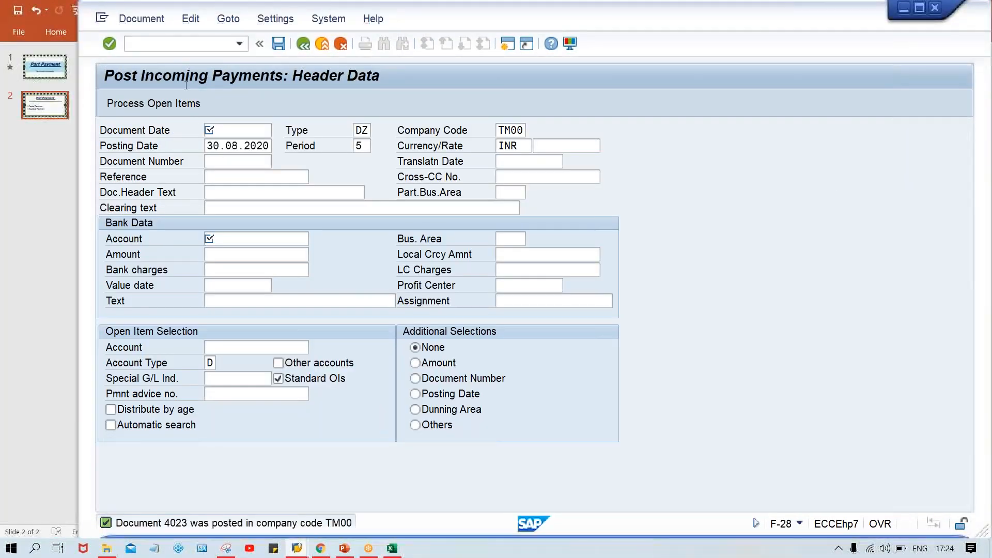
pyautogui.click(155, 46)
pyautogui.write('/nfb70')
pyautogui.press('Return')
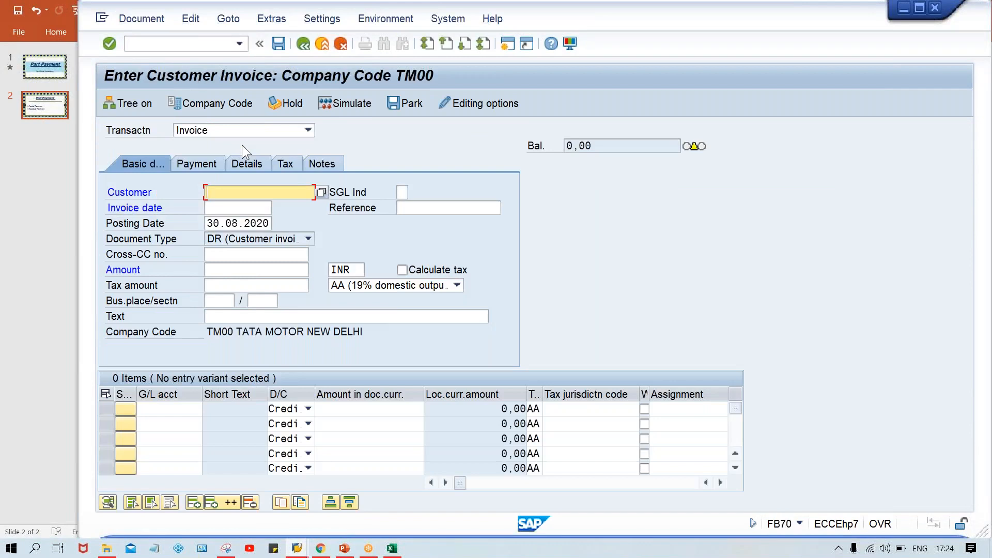
# - Fill in the invoice's basic data with the test customer account, invoice date 30.08.2020 and amount 5000 INR
pyautogui.press('Down')
pyautogui.press('Down')
pyautogui.press('Tab')
pyautogui.press('Tab')
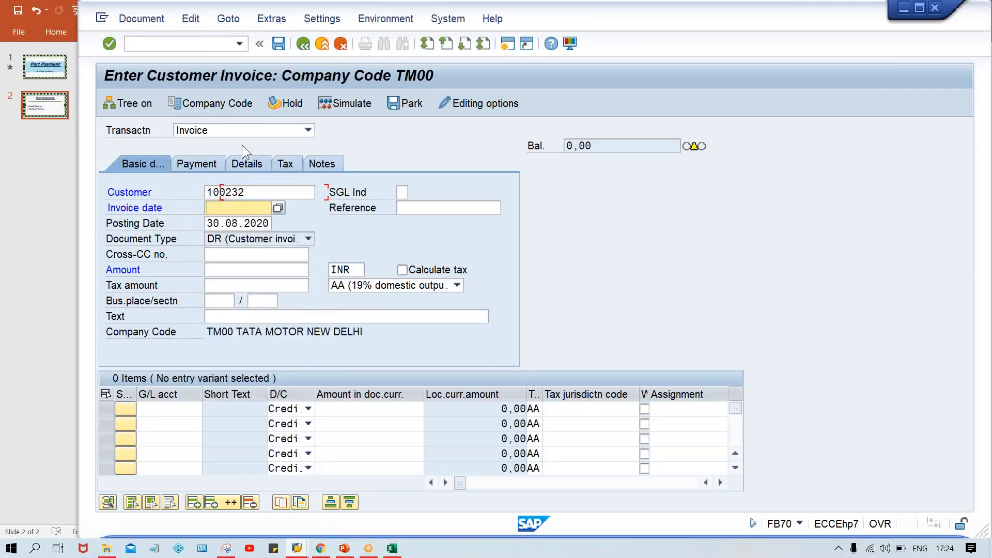
pyautogui.press('Down')
pyautogui.press('Down')
pyautogui.press('Tab')
pyautogui.press('Tab')
pyautogui.press('Tab')
pyautogui.press('Tab')
pyautogui.press('Tab')
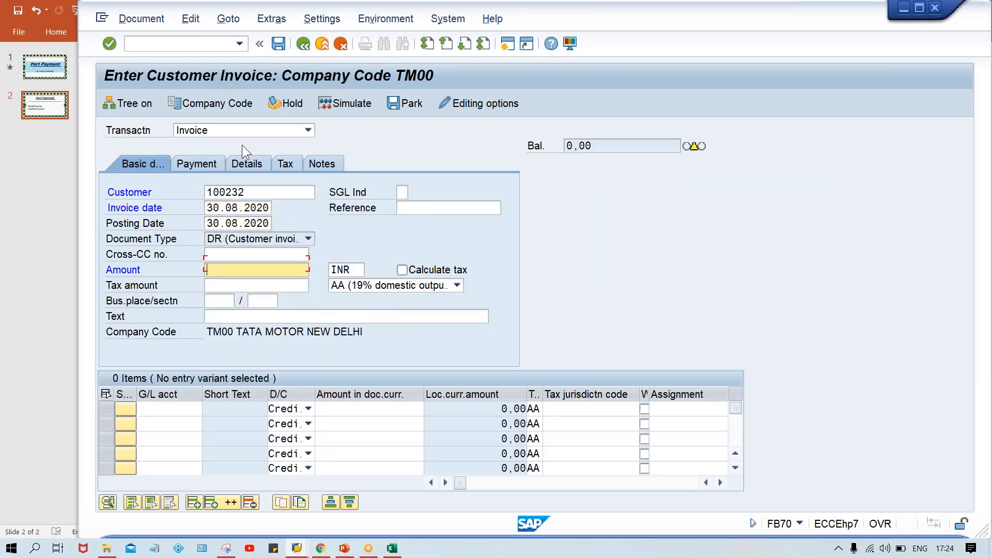
pyautogui.write('5000')
pyautogui.press('Return')
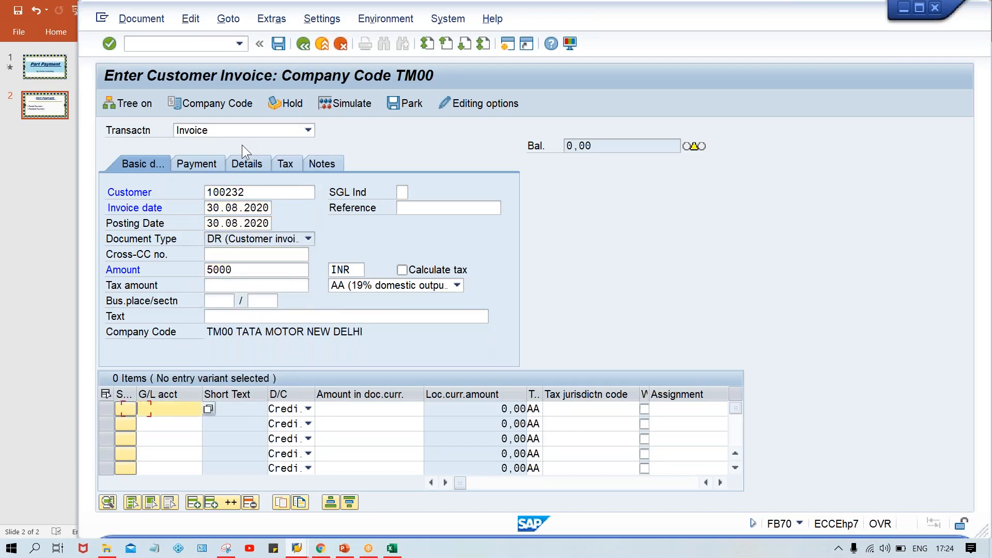
# - Add a 5000 credit item on the sales revenue G/L account and post the customer invoice
pyautogui.write('3000')
pyautogui.press('Tab')
pyautogui.press('Tab')
pyautogui.write('5000')
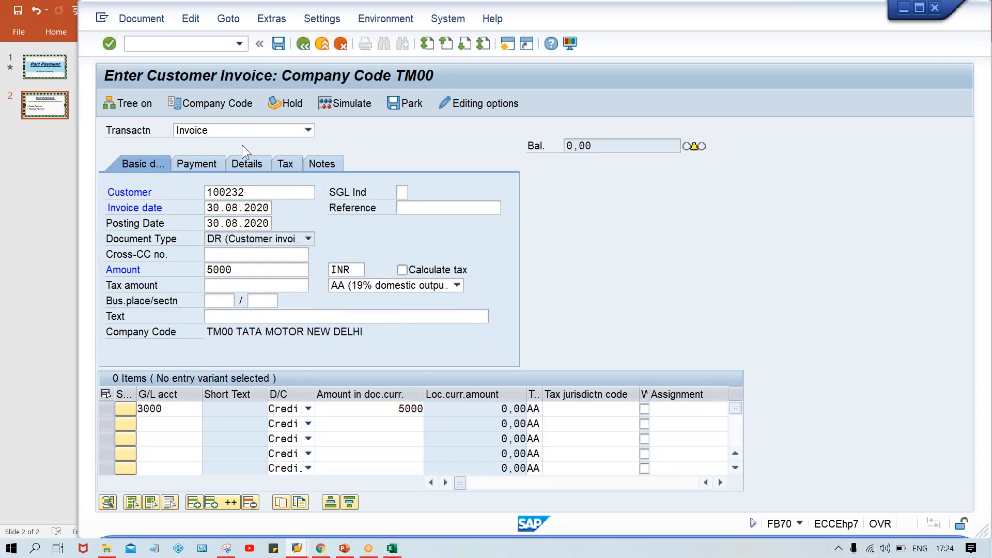
pyautogui.press('Return')
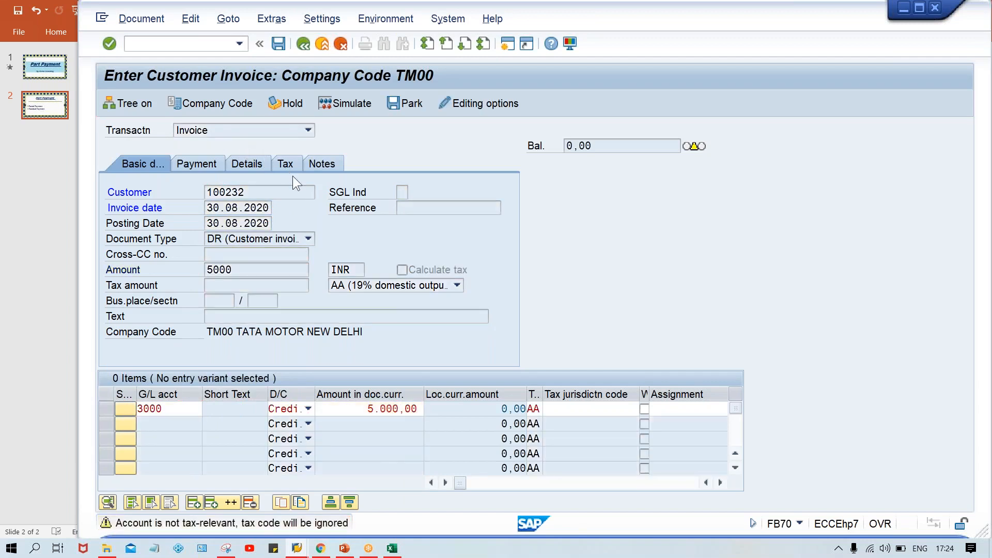
pyautogui.press('Return')
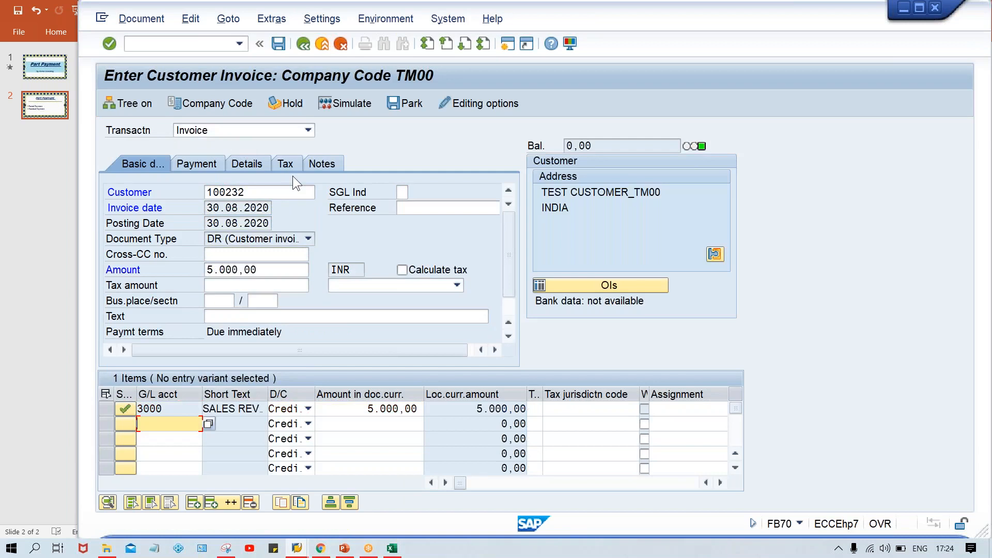
pyautogui.hotkey('ctrl', 's')
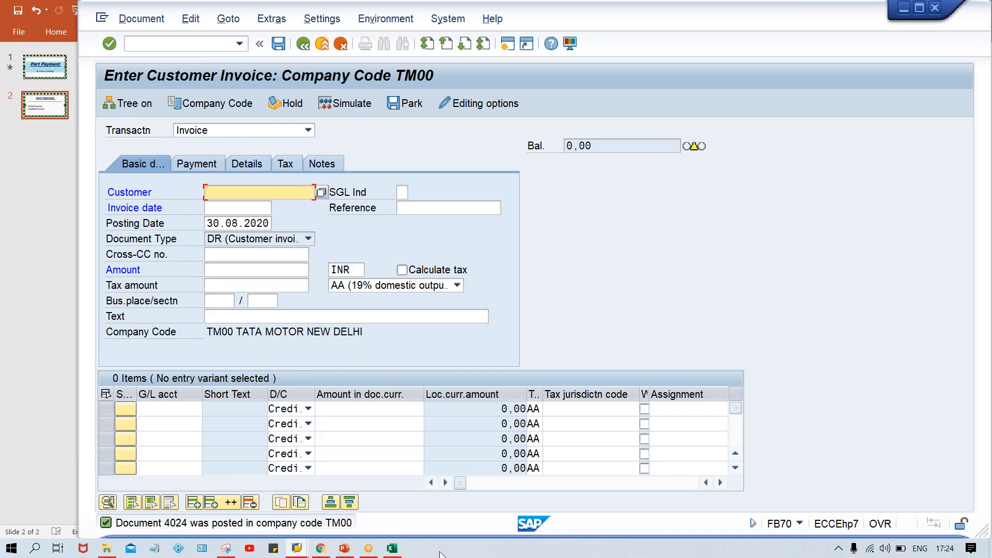
# - Switch to the Class workbook in Excel, restore its window to a smaller size, and delete highlighted part payment row 12 from Sheet2
pyautogui.click(400, 552)
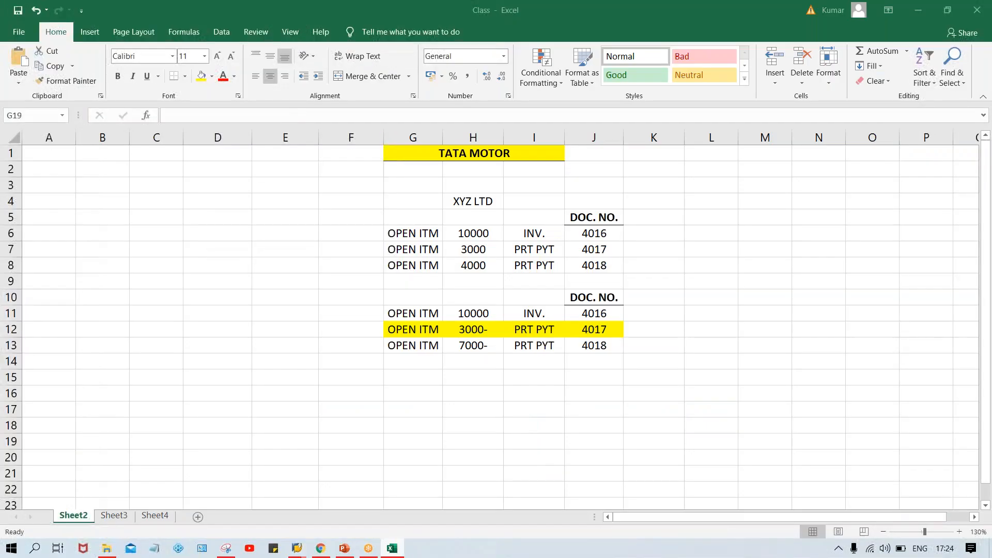
pyautogui.click(584, 408)
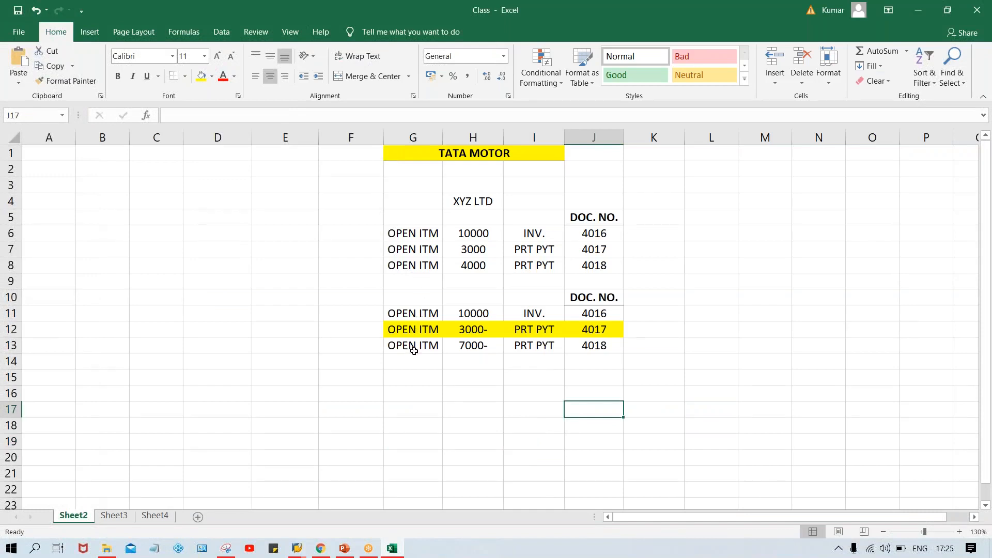
pyautogui.moveTo(416, 331); pyautogui.dragTo(592, 327)
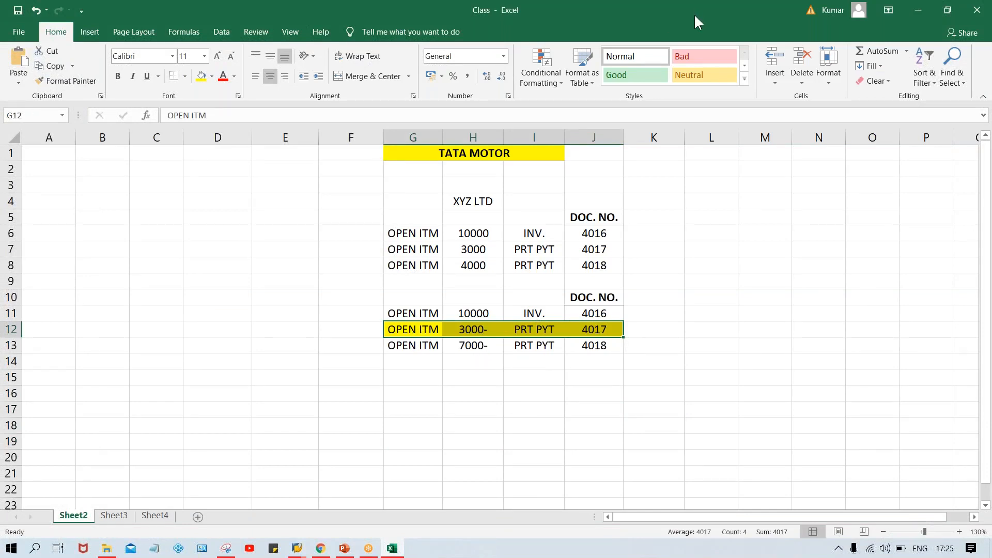
pyautogui.moveTo(731, 1); pyautogui.dragTo(711, 3)
pyautogui.doubleClick(708, 14)
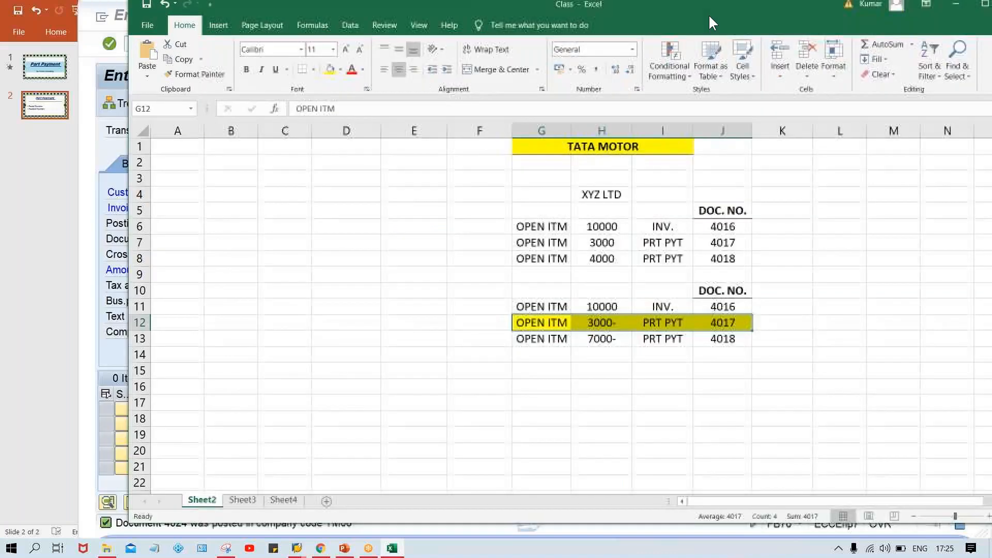
pyautogui.click(135, 330)
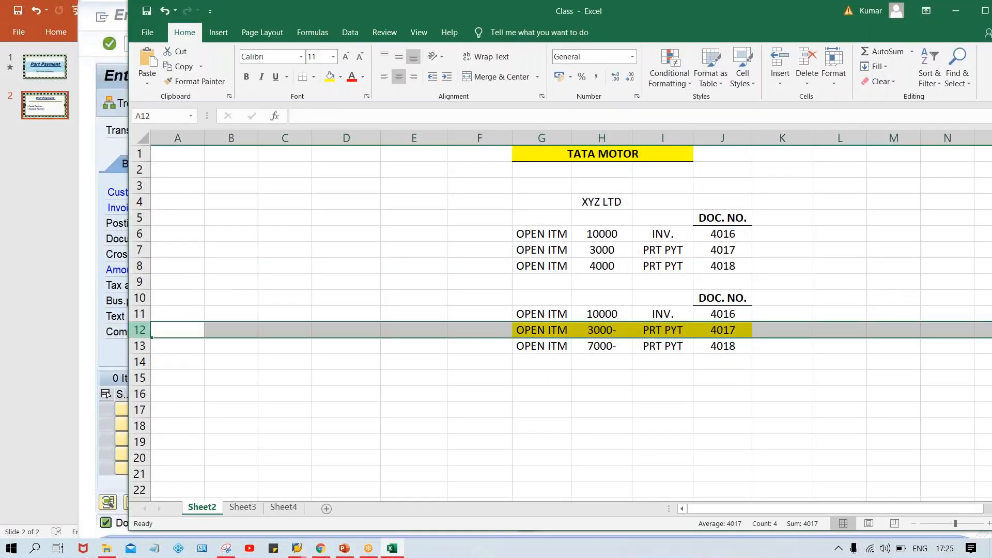
pyautogui.hotkey('ctrl', '-')
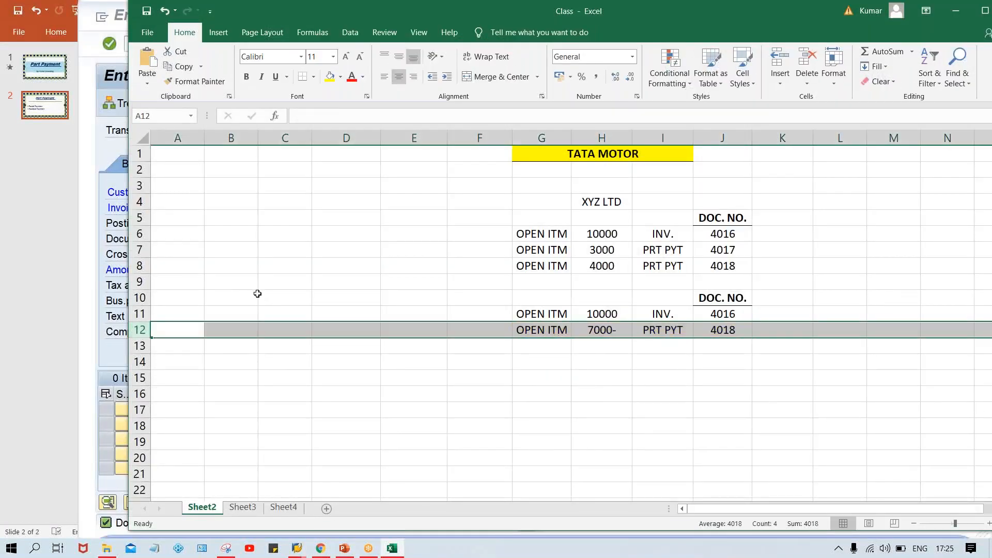
# - Maximize the workbook window and clear the upper XYZ LTD open item table in F4:J8 of Sheet2
pyautogui.click(254, 293)
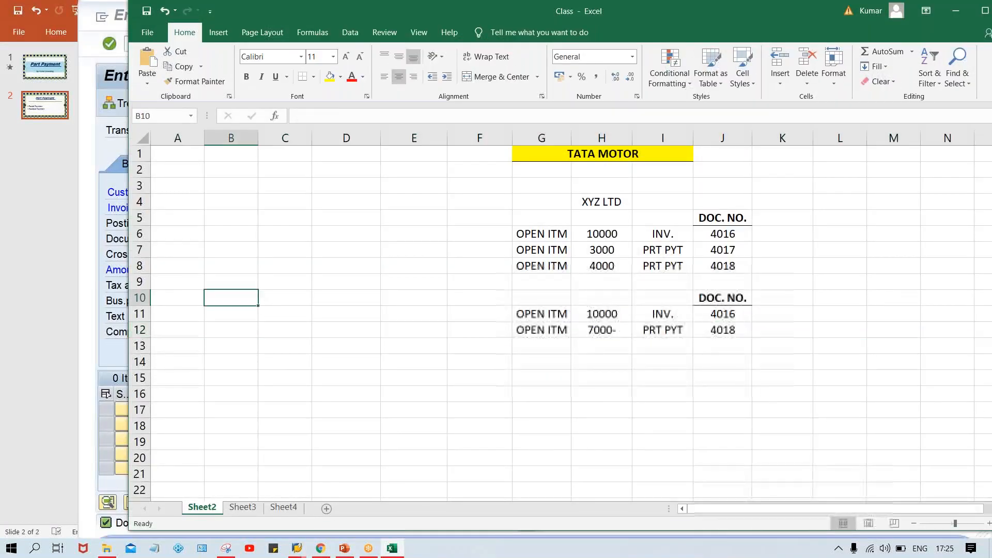
pyautogui.doubleClick(716, 23)
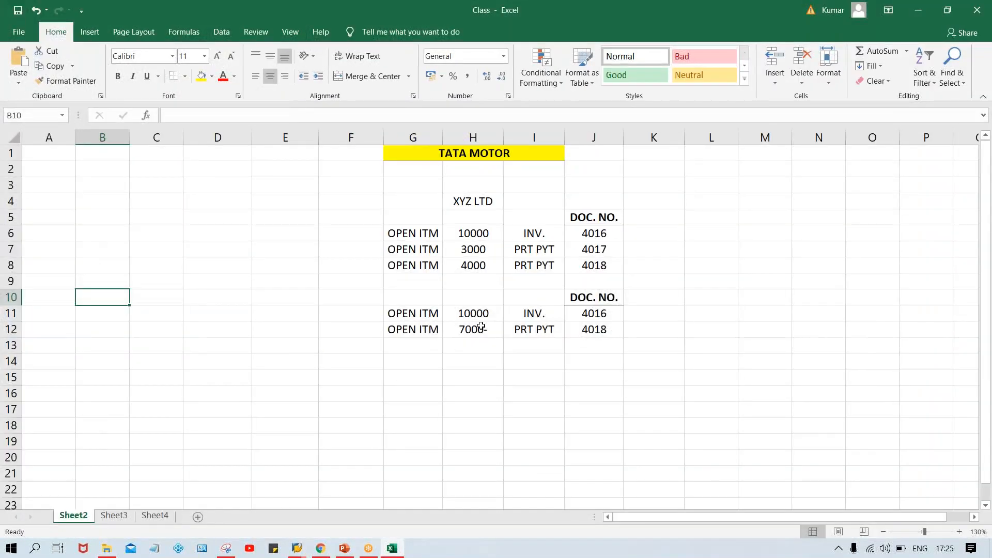
pyautogui.click(470, 327)
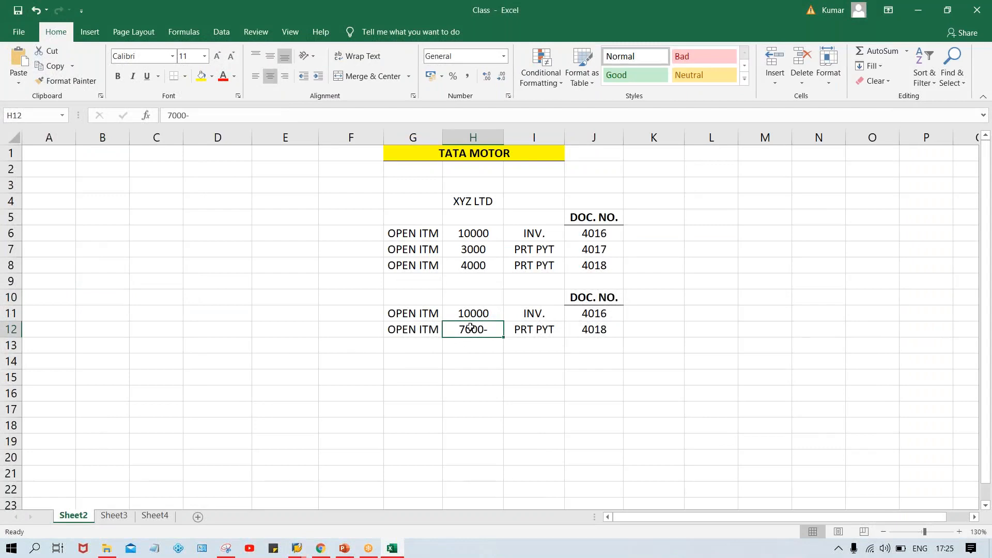
pyautogui.click(483, 311)
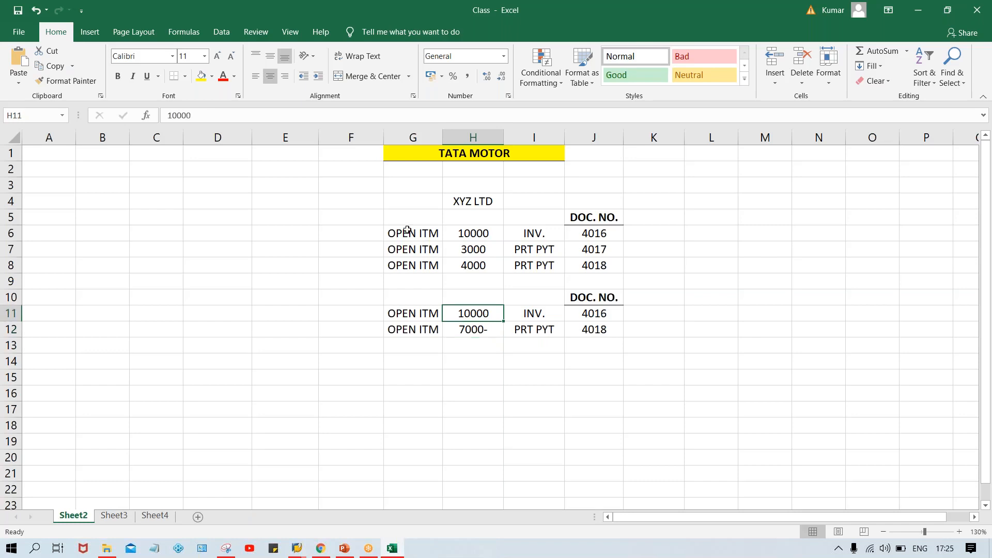
pyautogui.moveTo(380, 197); pyautogui.dragTo(620, 271)
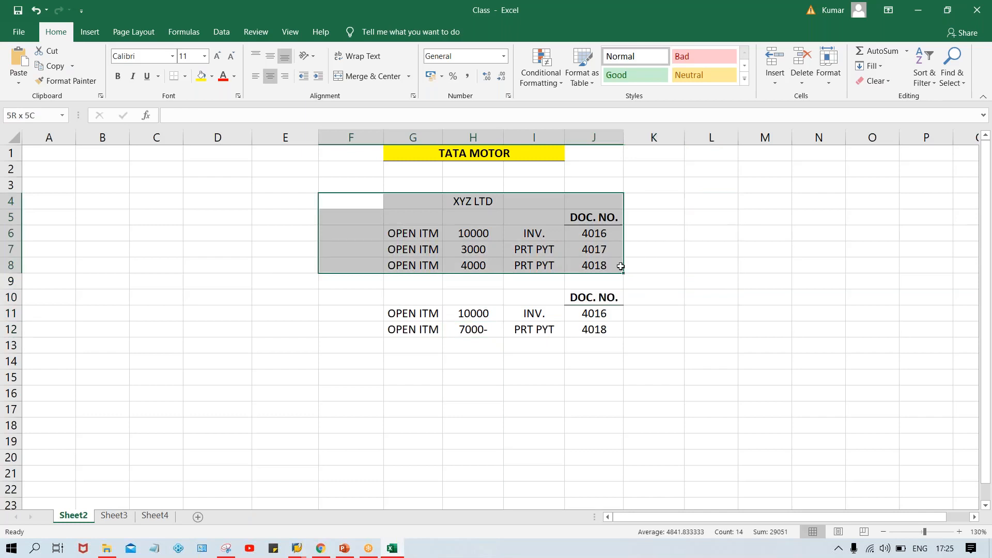
pyautogui.press('Delete')
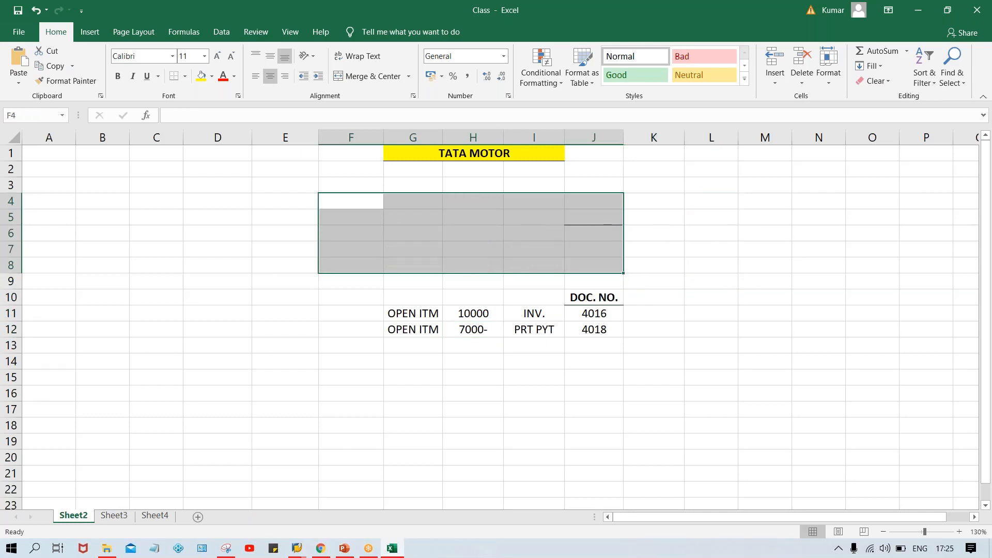
pyautogui.click(482, 315)
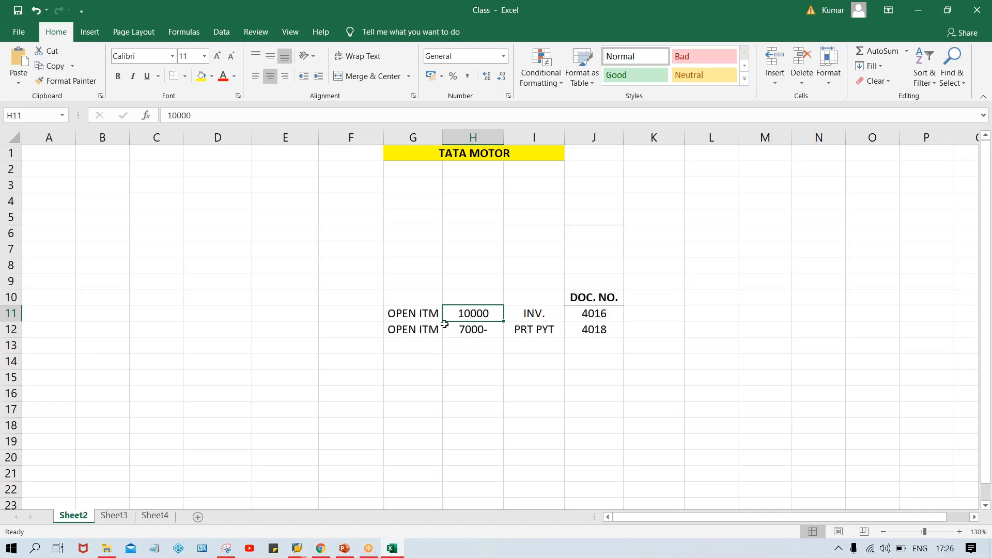
pyautogui.click(473, 330)
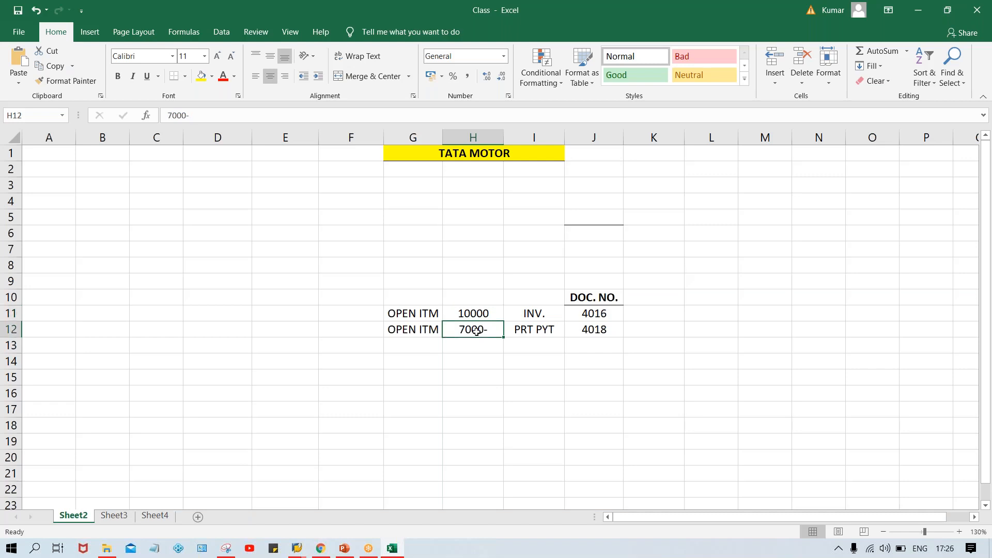
pyautogui.click(415, 331)
pyautogui.click(465, 331)
pyautogui.click(480, 313)
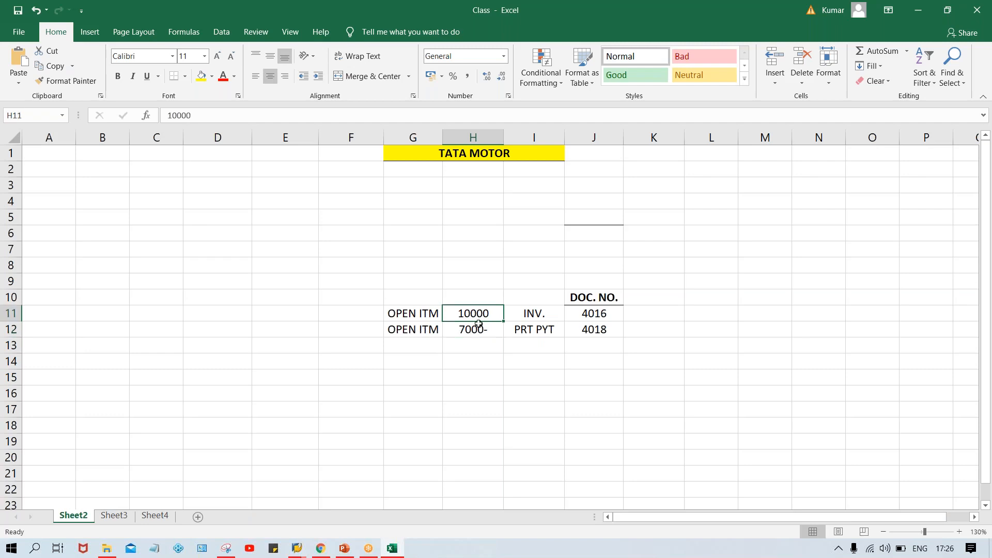
pyautogui.click(479, 331)
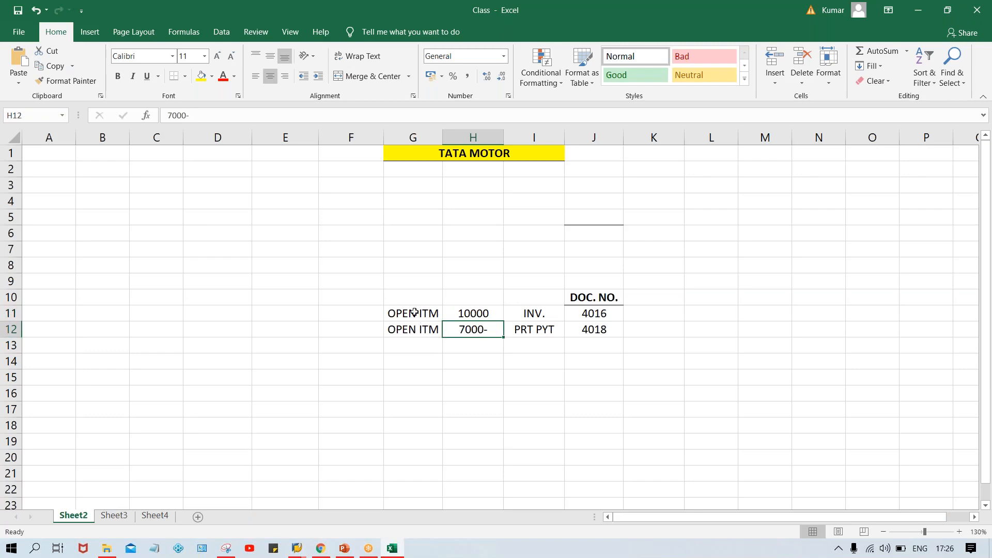
# - Move the remaining open item table with its DOC. NO. header from G10:J12 up to start at G5
pyautogui.moveTo(412, 299); pyautogui.dragTo(593, 319)
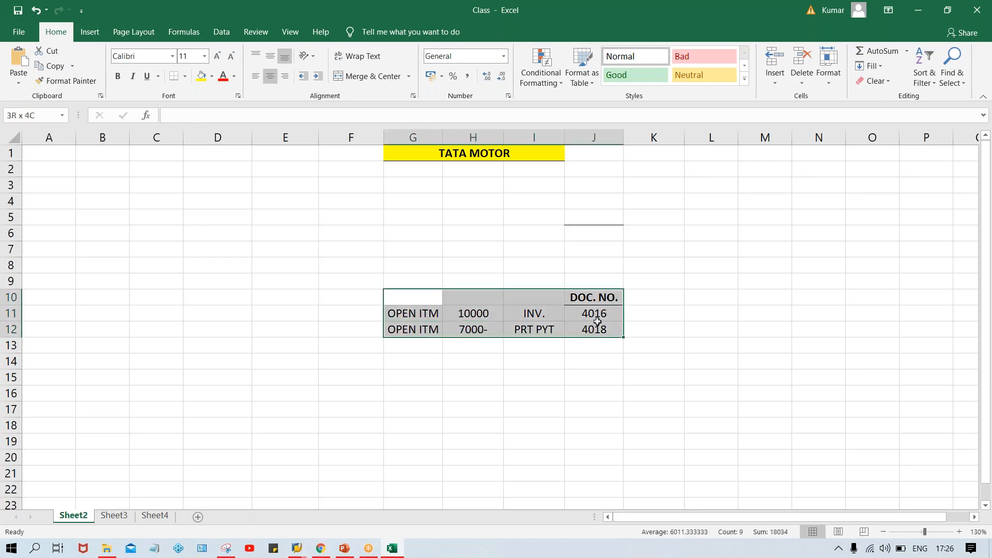
pyautogui.hotkey('ctrl', 'c')
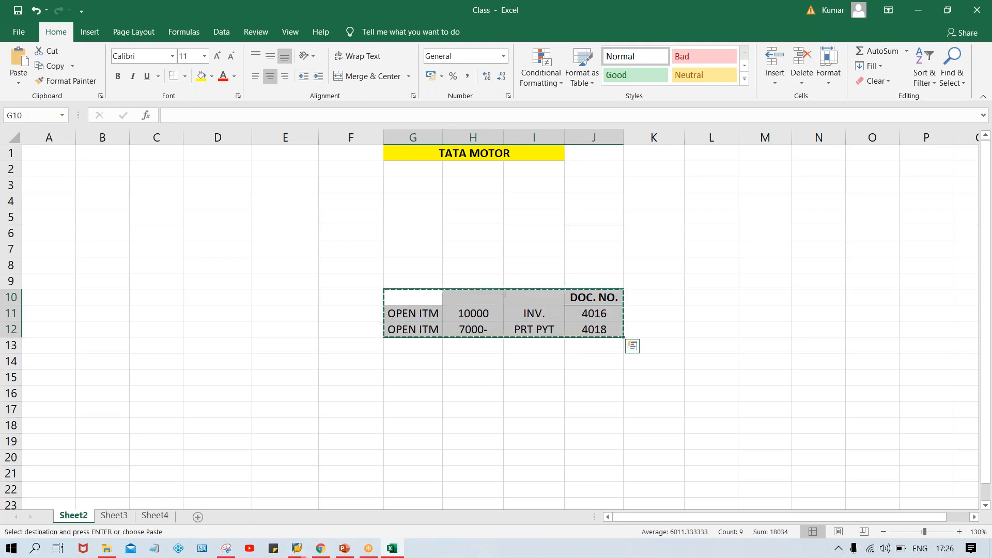
pyautogui.click(416, 216)
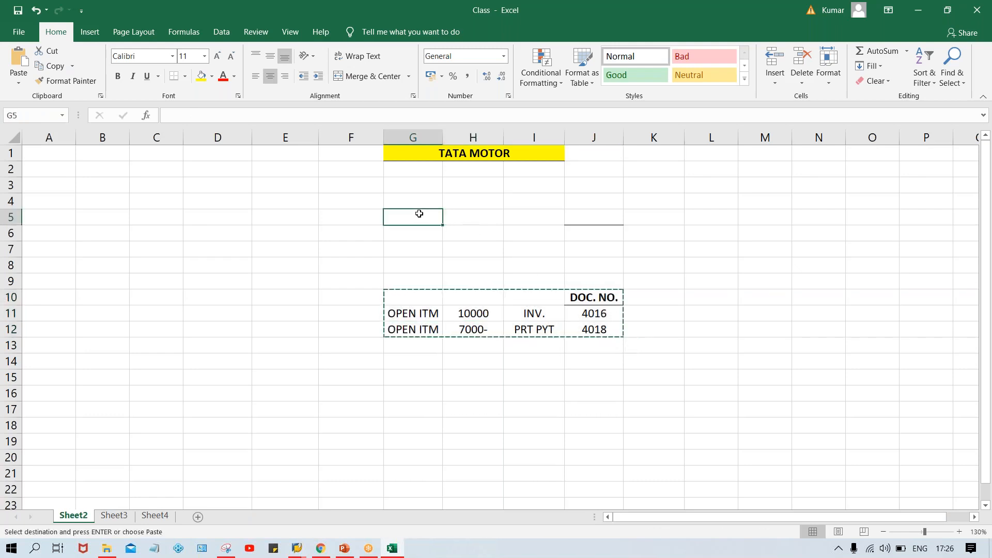
pyautogui.hotkey('ctrl', 'v')
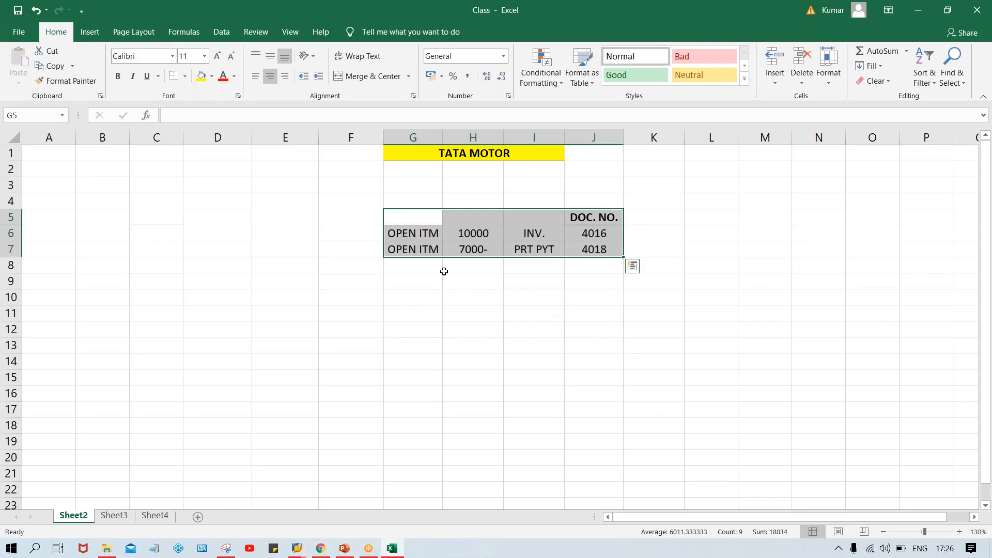
# - Merge and center H4:I4 above the table and enter the heading PARTIAL PYT
pyautogui.click(488, 215)
pyautogui.moveTo(485, 202); pyautogui.dragTo(524, 202)
pyautogui.click(368, 73)
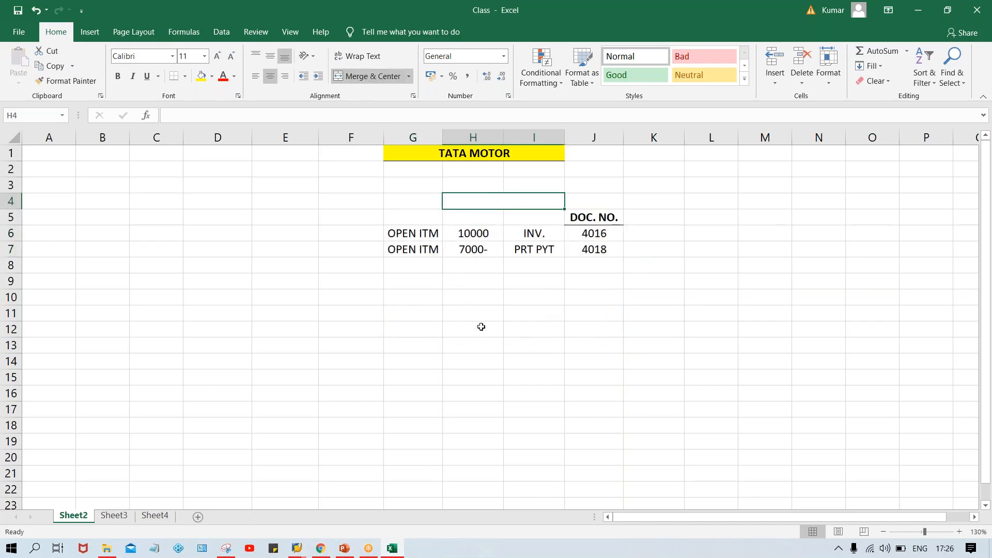
pyautogui.write('P')
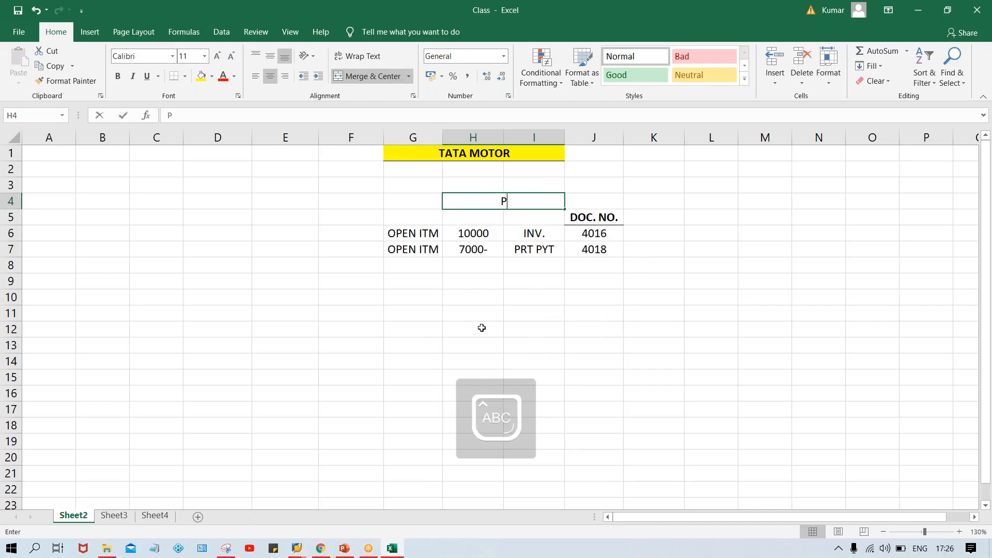
pyautogui.write('ARTIA')
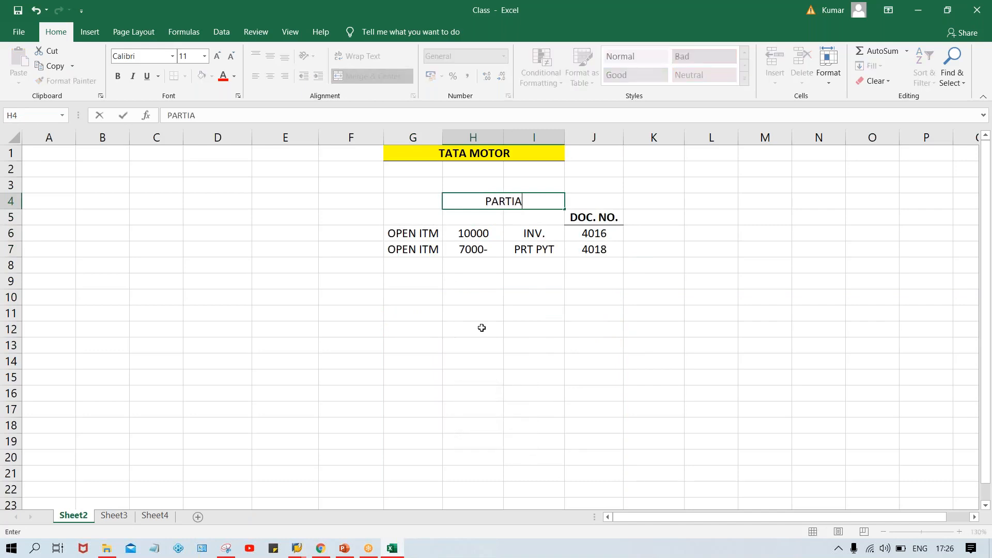
pyautogui.write('L PYT.')
pyautogui.press('Return')
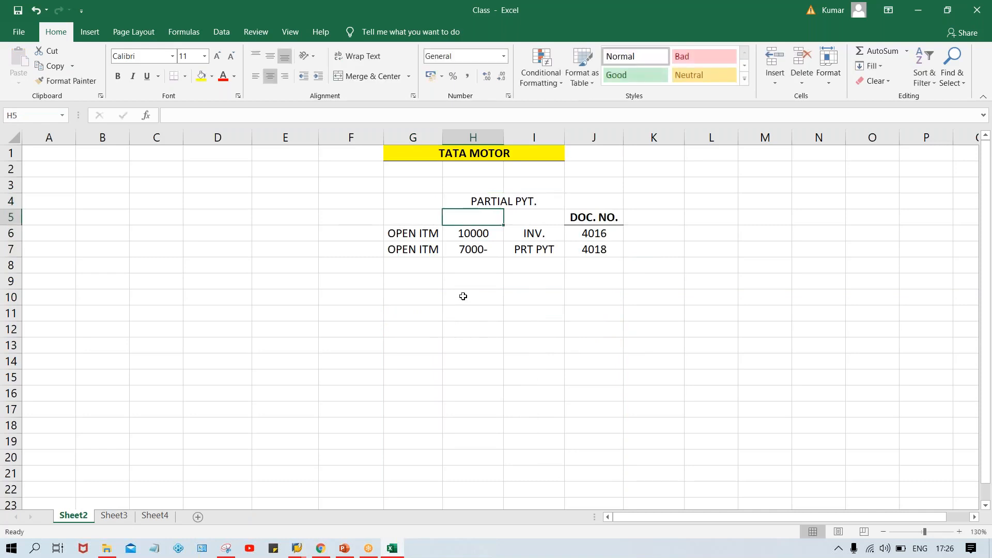
# - Merge and center H10:I10 below the table and enter the heading RESID. PYT
pyautogui.moveTo(464, 296); pyautogui.dragTo(518, 295)
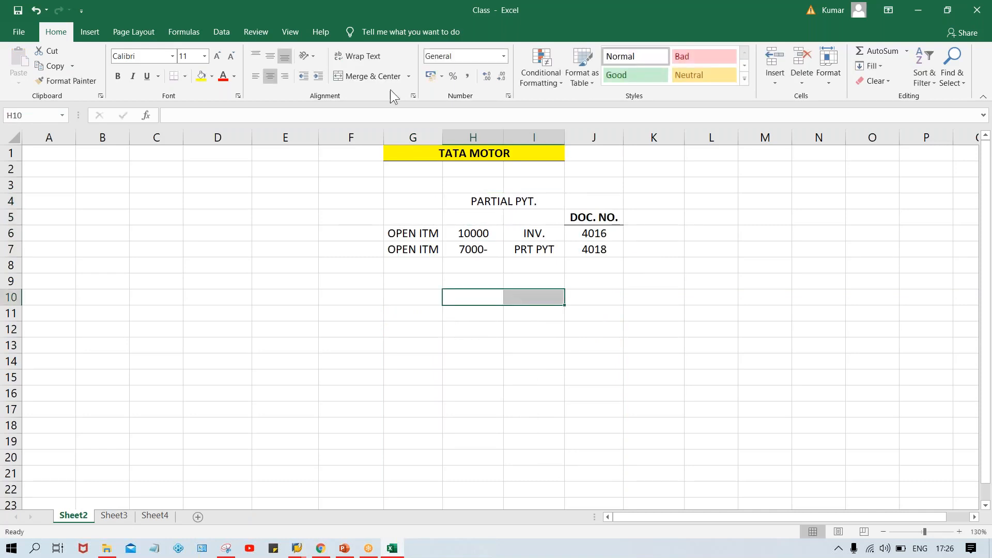
pyautogui.click(357, 78)
pyautogui.write('RE')
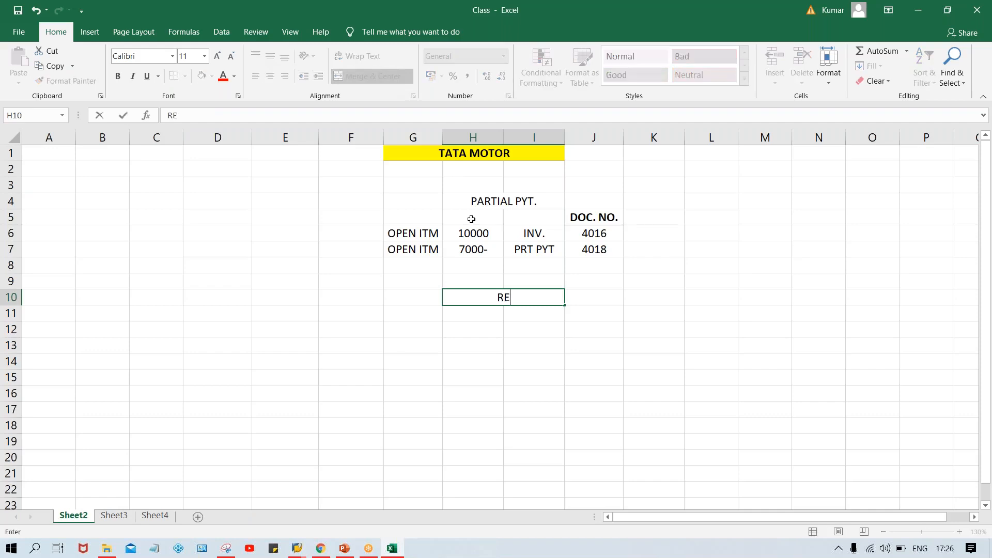
pyautogui.write('SID. PYT.')
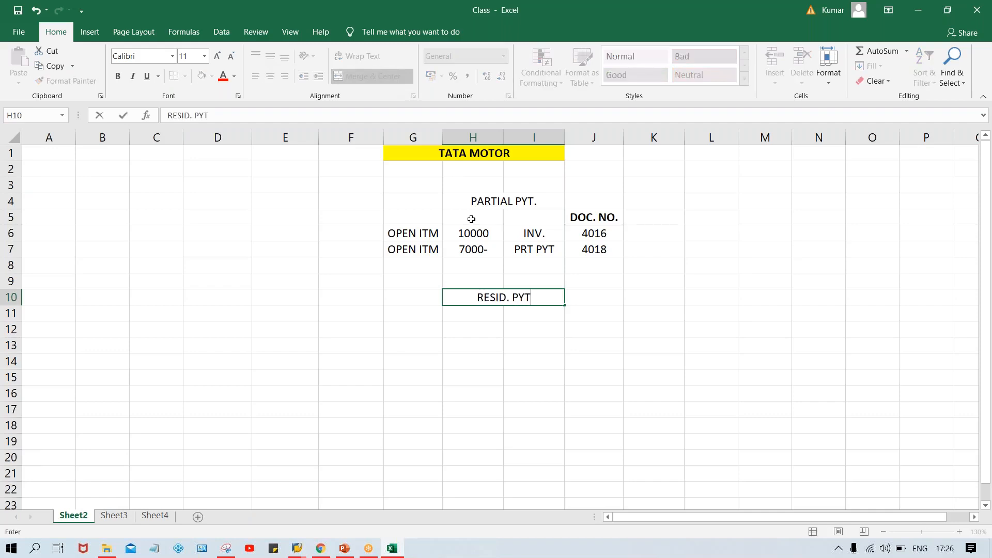
pyautogui.press('Return')
# - Make the PARTIAL PYT. and RESID. PYT. headings bold and give both a bottom border
pyautogui.click(498, 202)
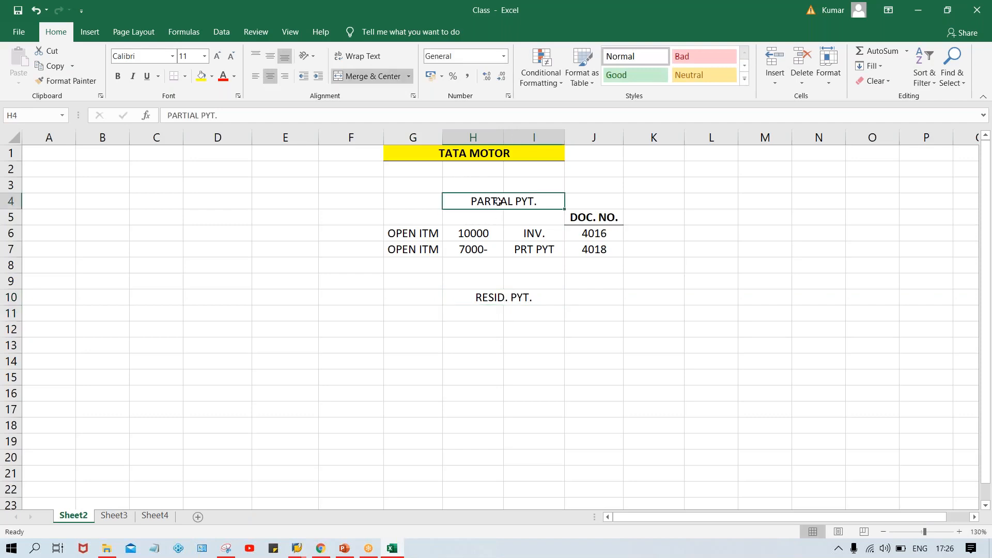
pyautogui.hotkey('ctrl', 'b')
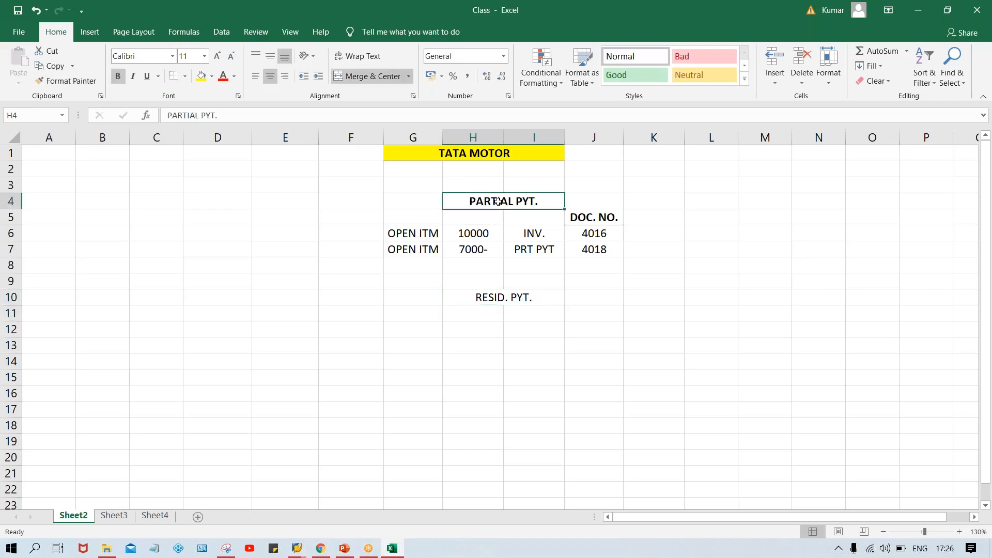
pyautogui.click(173, 76)
pyautogui.click(524, 299)
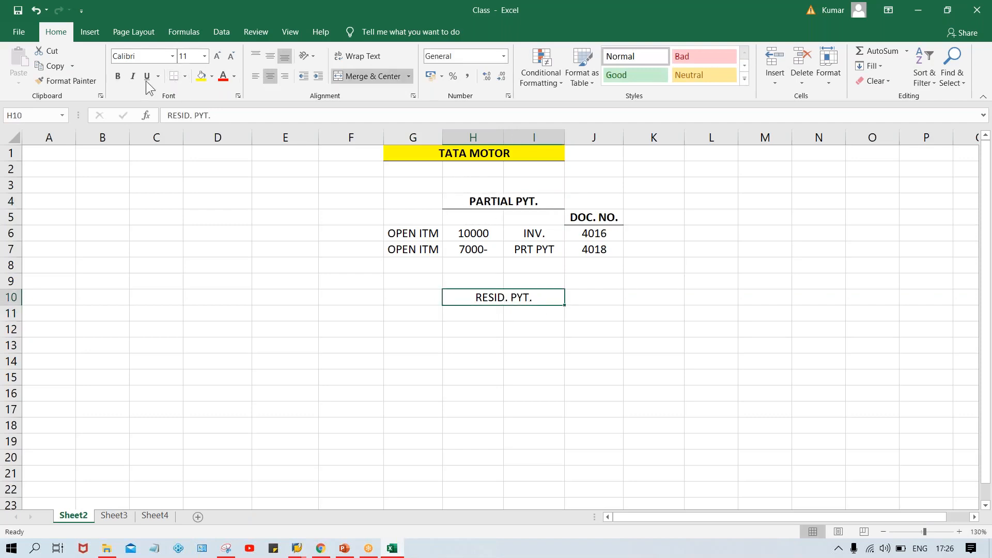
pyautogui.hotkey('ctrl', 'b')
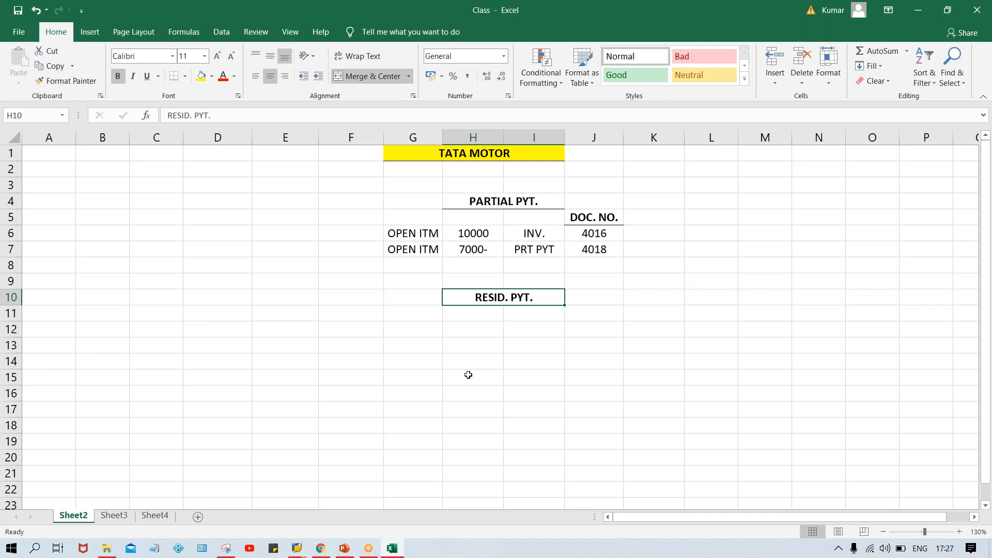
pyautogui.moveTo(399, 235); pyautogui.dragTo(576, 251)
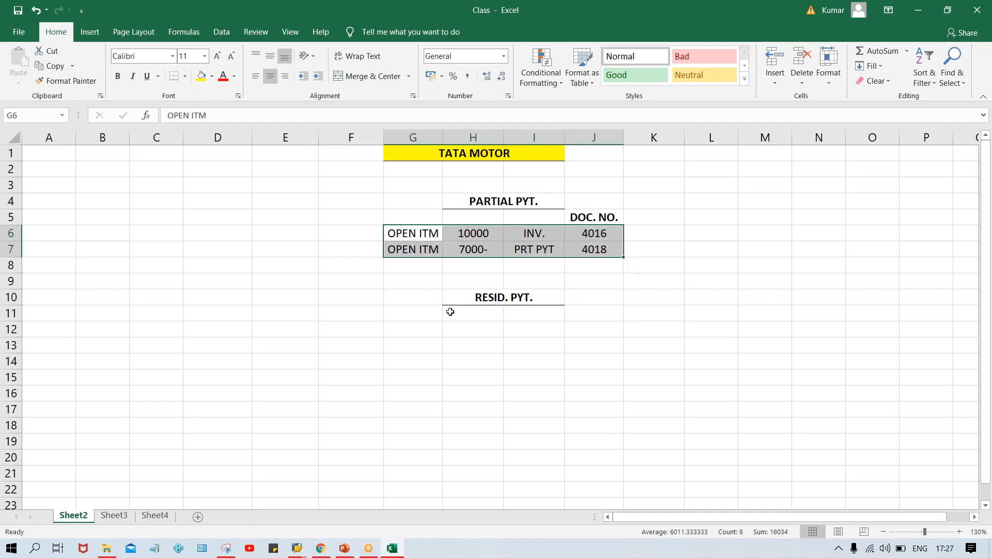
pyautogui.click(479, 321)
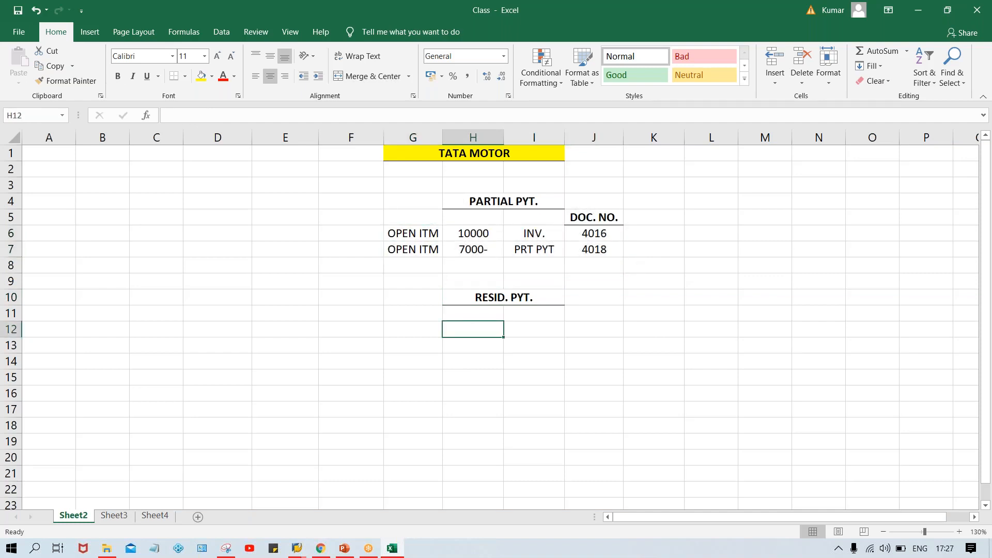
pyautogui.click(474, 234)
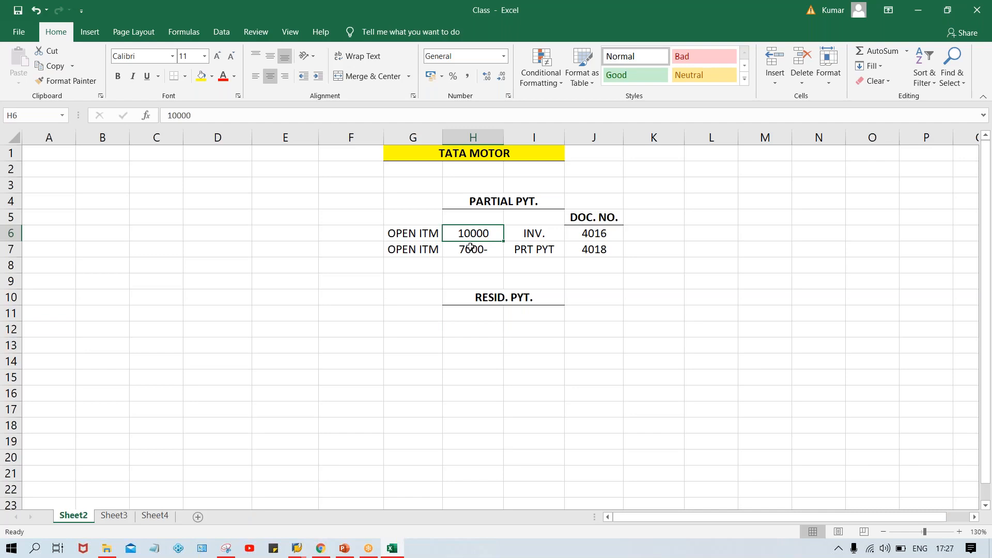
pyautogui.click(470, 247)
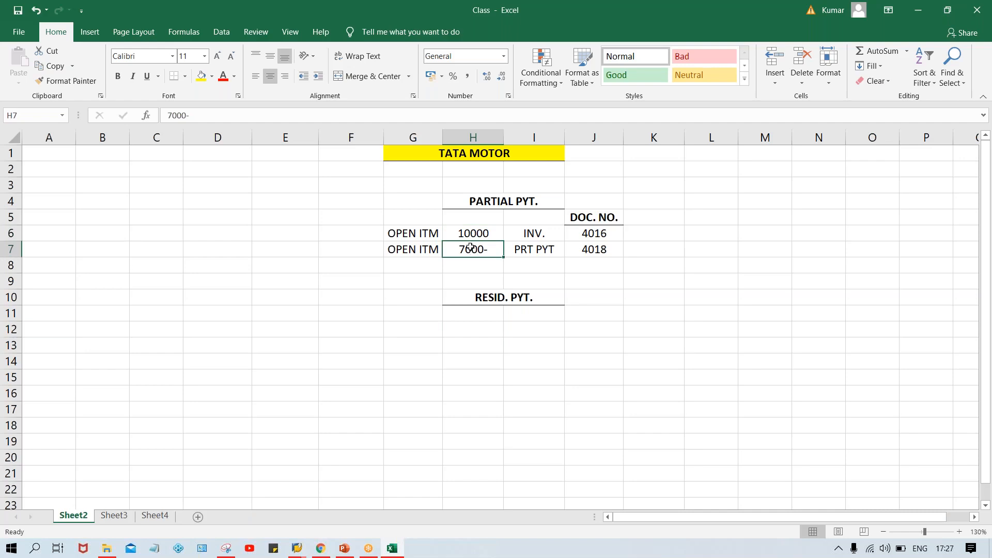
pyautogui.moveTo(397, 222); pyautogui.dragTo(590, 249)
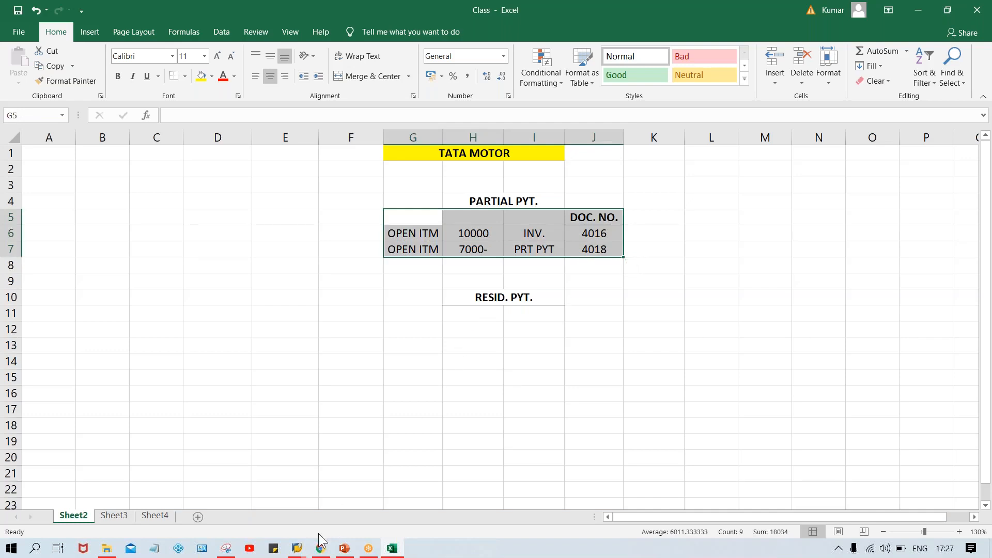
pyautogui.click(427, 249)
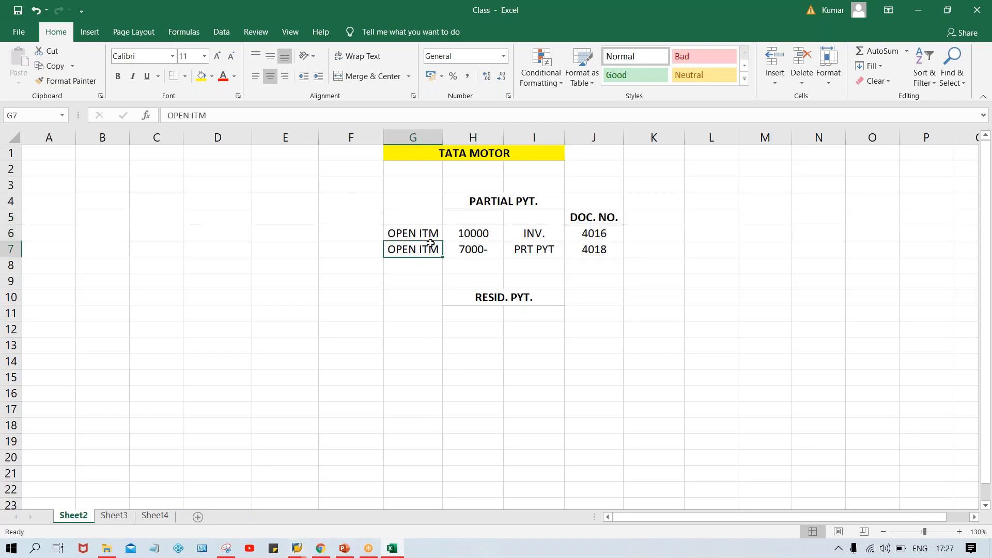
pyautogui.click(421, 234)
pyautogui.moveTo(415, 213); pyautogui.dragTo(589, 260)
pyautogui.hotkey('ctrl', 'c')
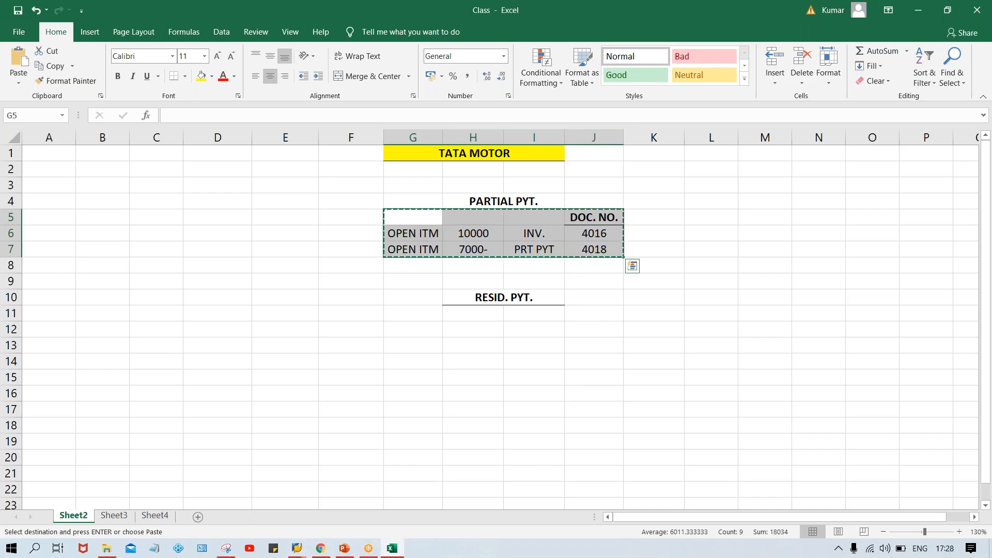
pyautogui.click(396, 315)
pyautogui.press('Escape')
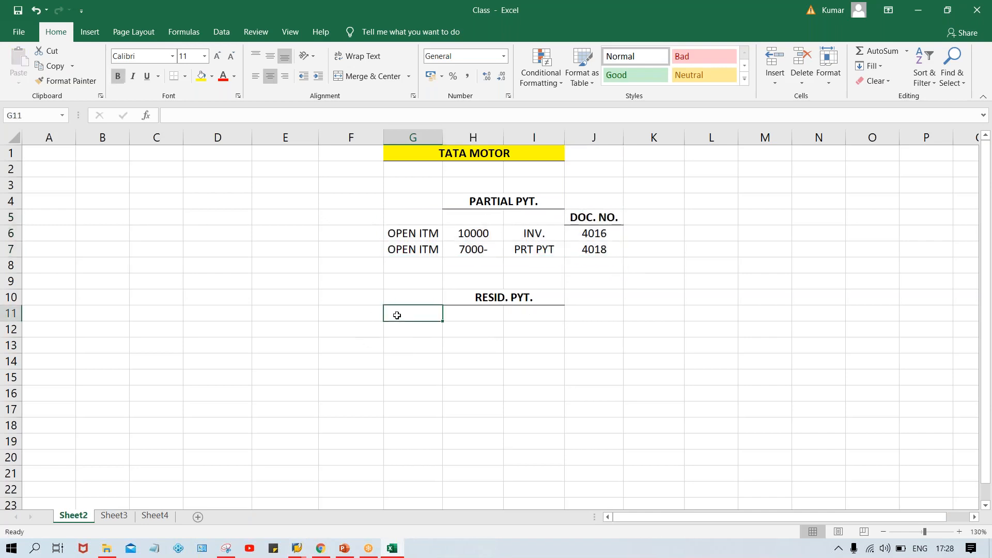
# - Copy the open item table in G5:J7 and paste it under the RESID. PYT. heading starting at G11
pyautogui.moveTo(407, 215); pyautogui.dragTo(586, 246)
pyautogui.hotkey('ctrl', 'c')
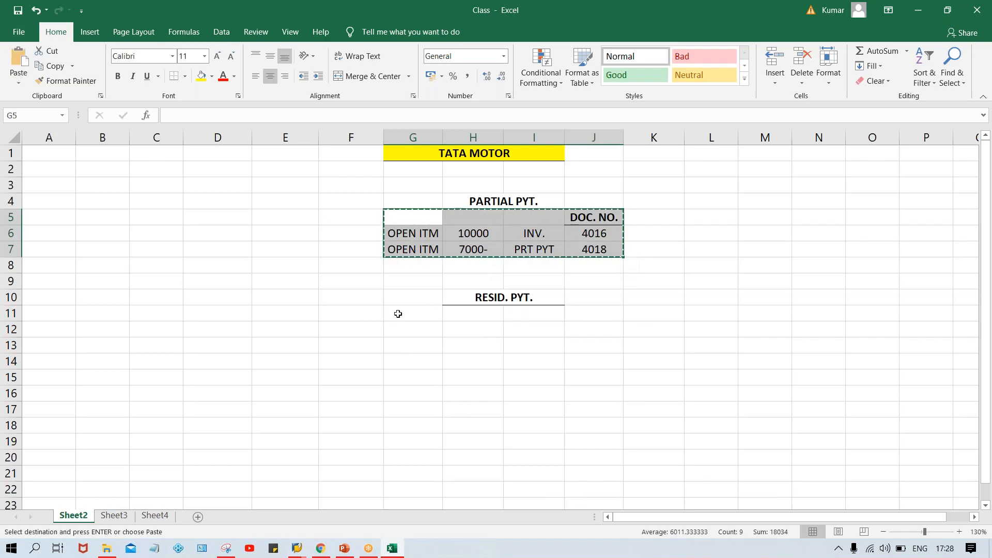
pyautogui.click(398, 313)
pyautogui.hotkey('ctrl', 'v')
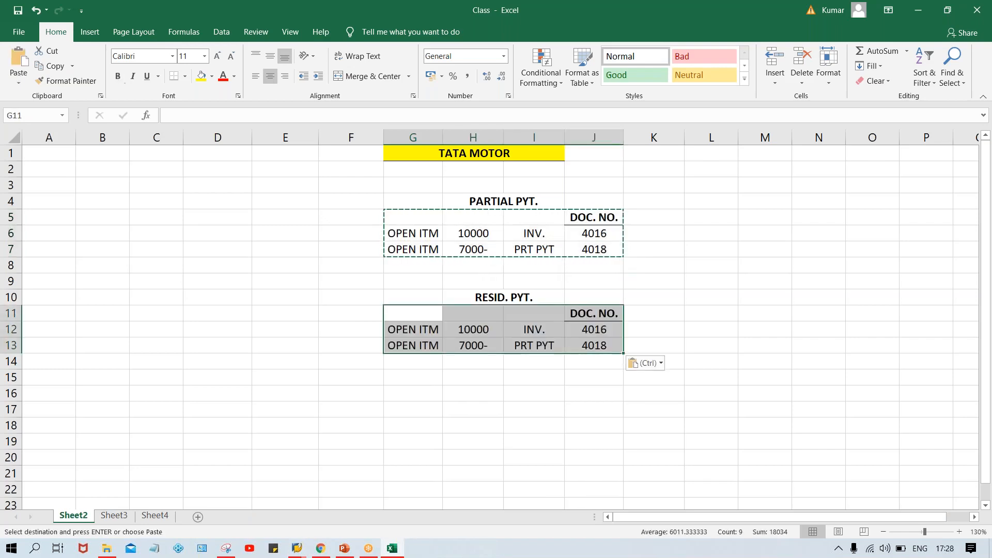
# - Set the two open item amounts under RESID. PYT. to 5000 in H12 and 2000 in H13
pyautogui.click(417, 333)
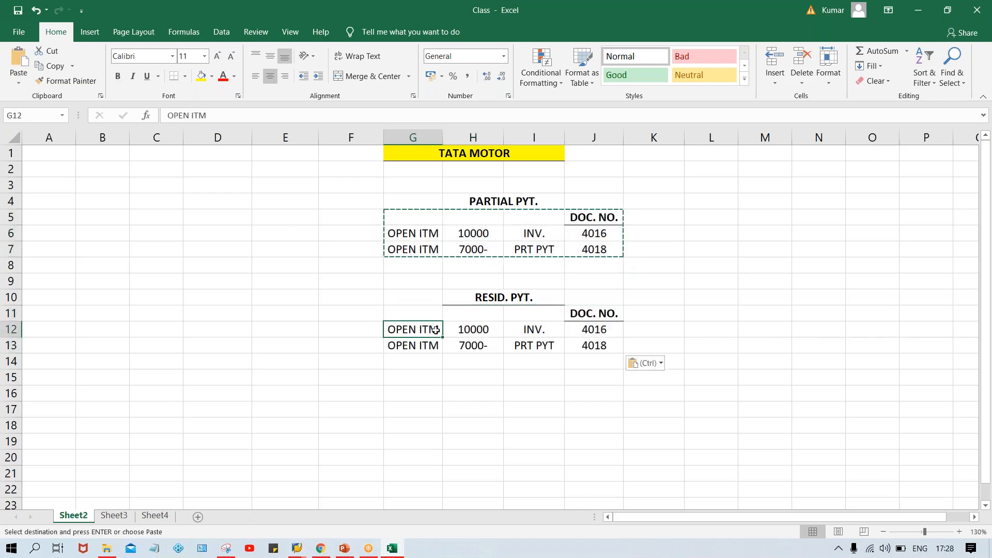
pyautogui.click(476, 329)
pyautogui.write('5000')
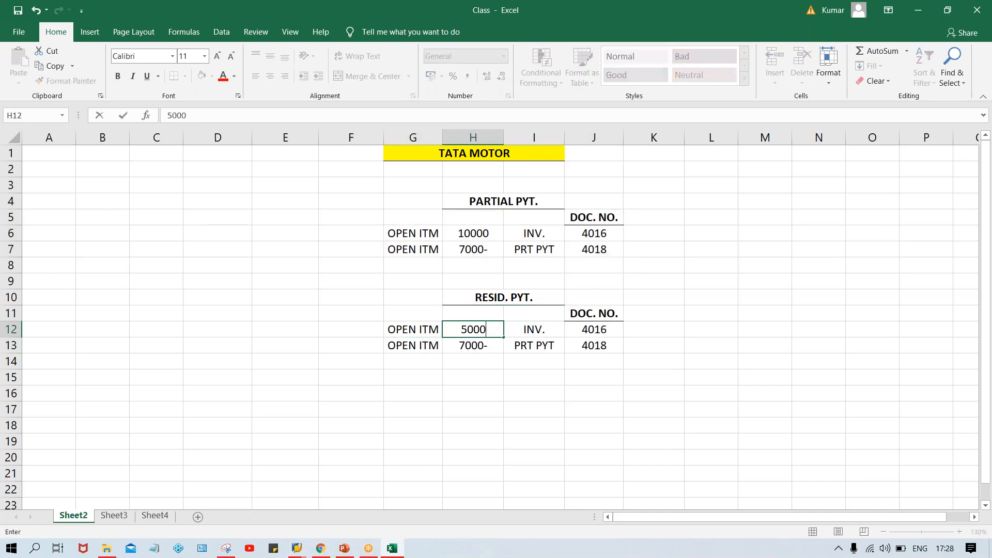
pyautogui.press('Return')
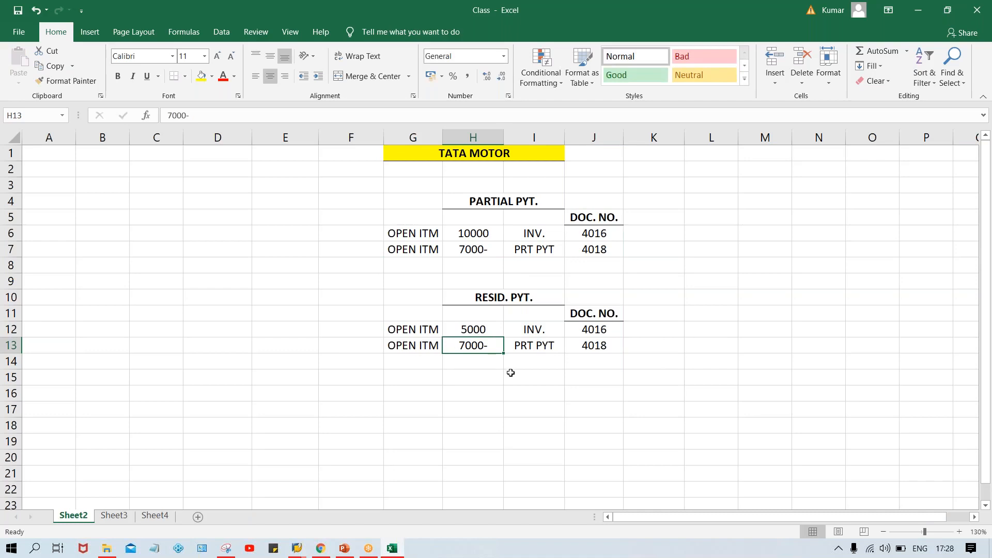
pyautogui.write('2000')
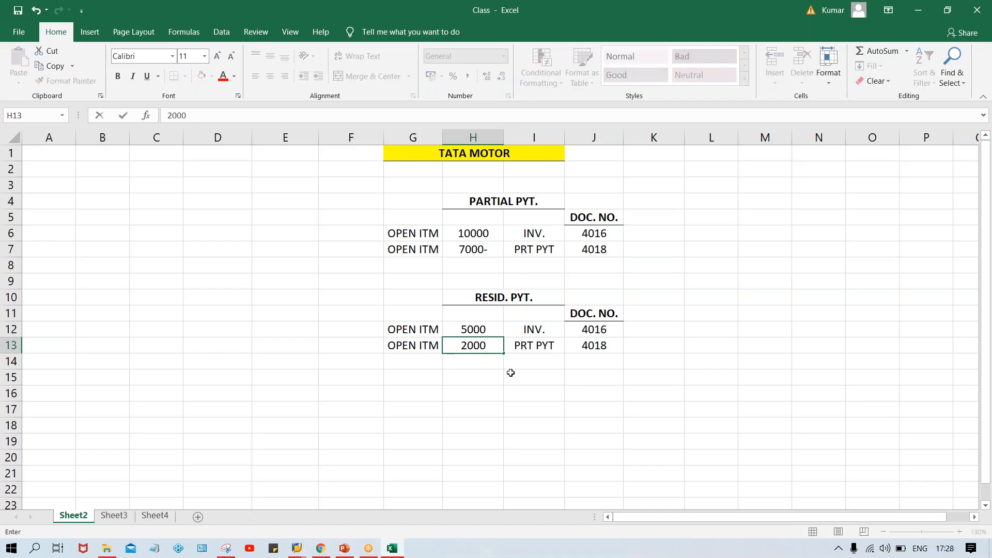
pyautogui.press('Return')
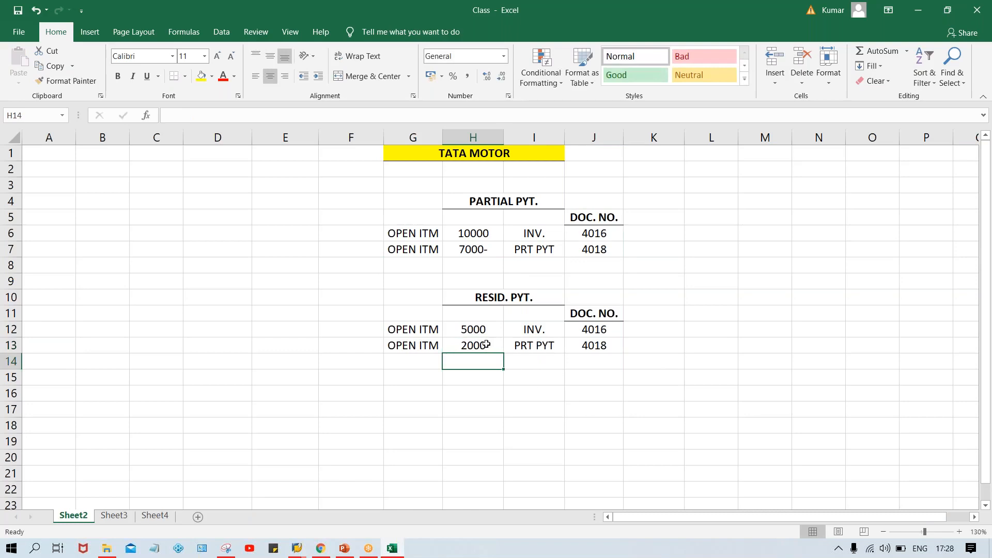
# - Clear the contents of the part payment row G13:K13 under RESID. PYT
pyautogui.click(465, 345)
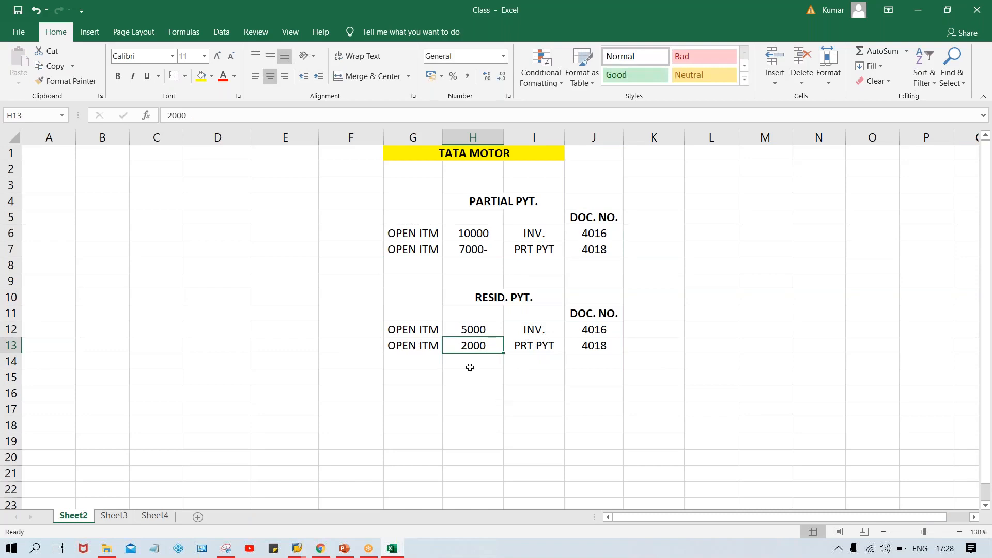
pyautogui.moveTo(424, 351); pyautogui.dragTo(635, 349)
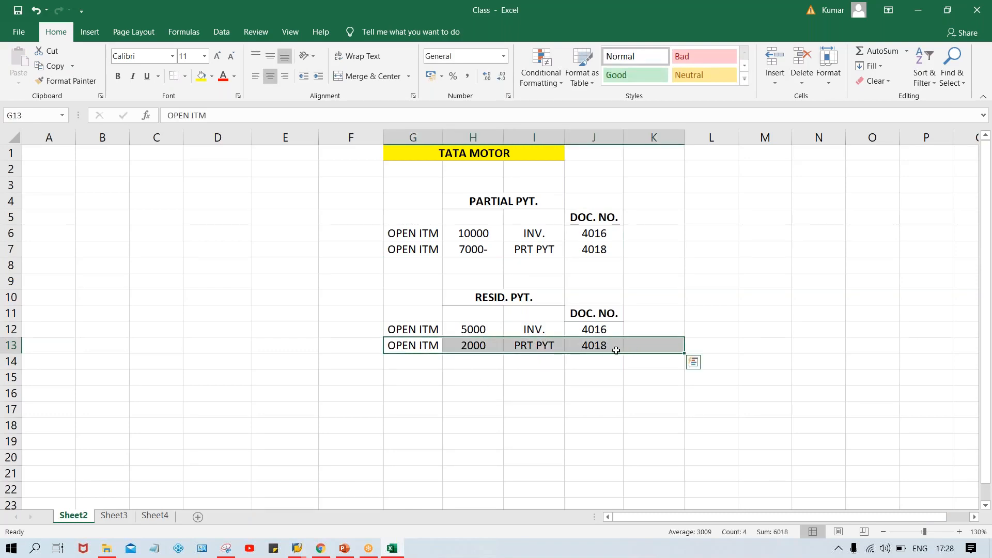
pyautogui.press('Delete')
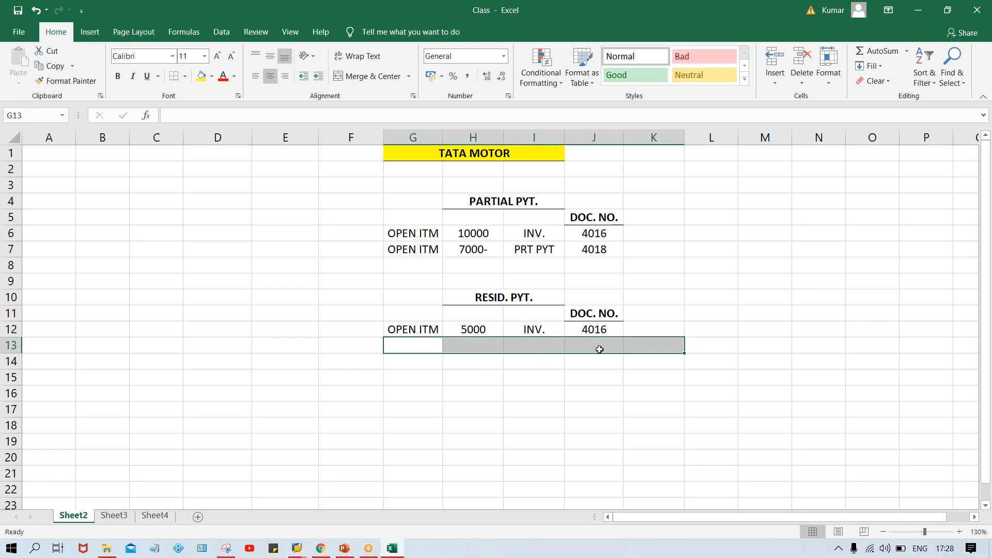
# - Change the remaining RESID. PYT. open item amount in H12 to 3000
pyautogui.click(425, 329)
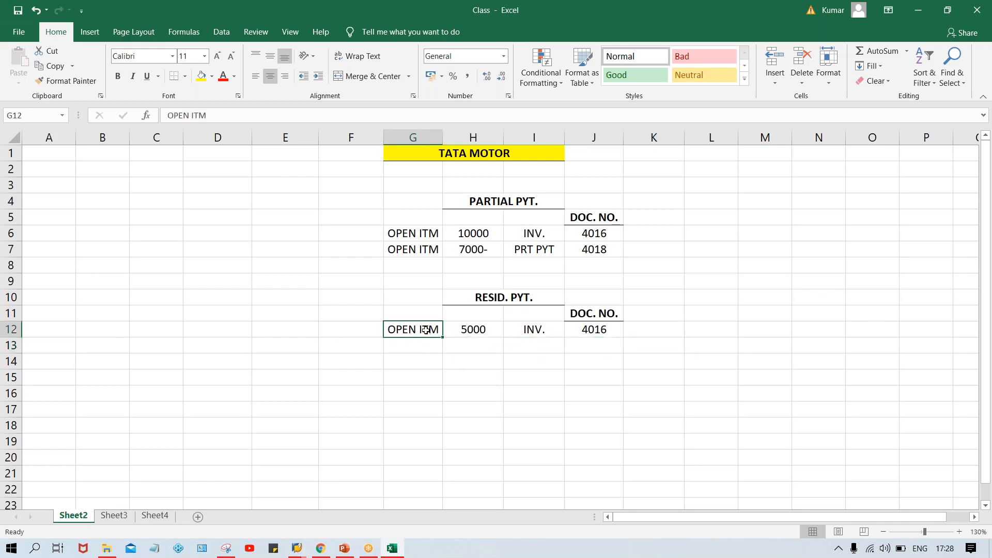
pyautogui.click(484, 333)
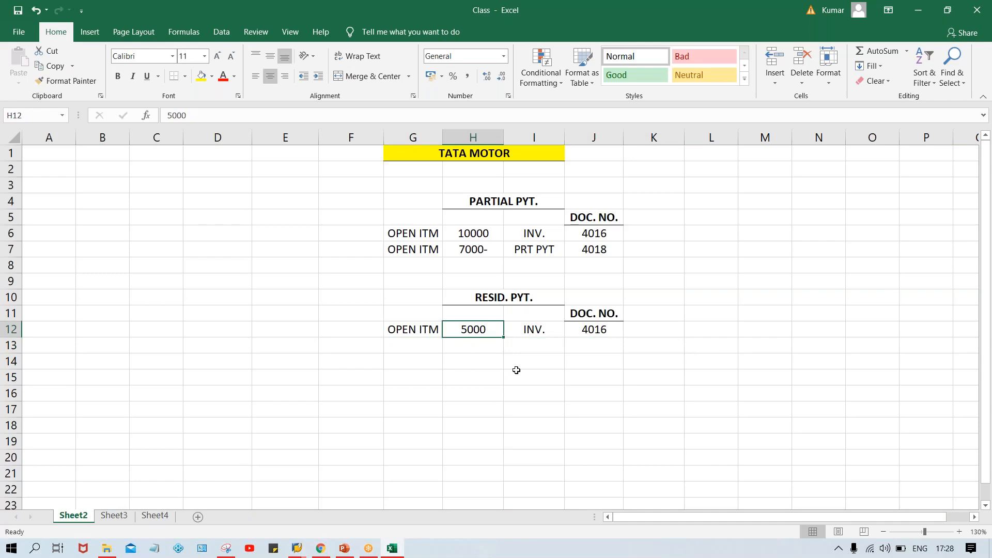
pyautogui.write('3000')
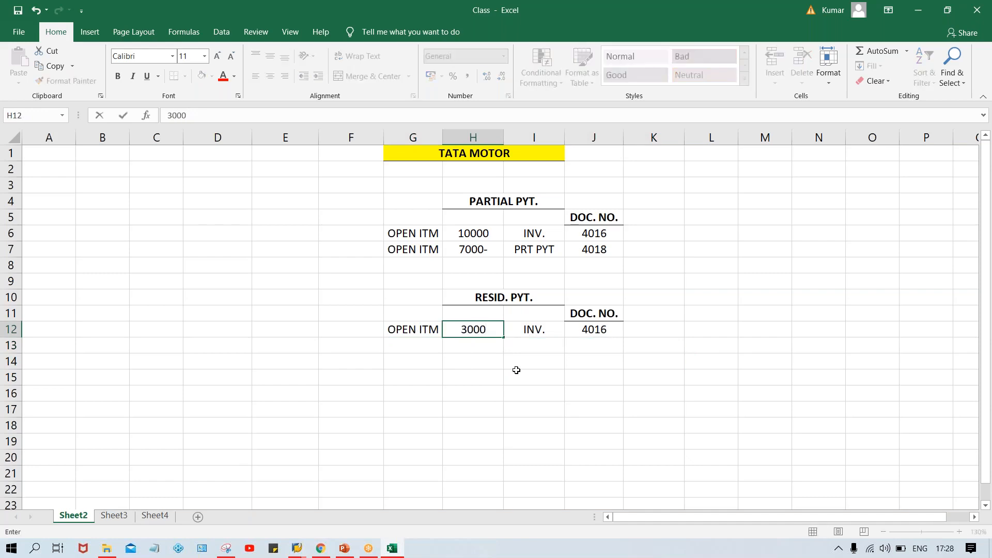
pyautogui.press('Return')
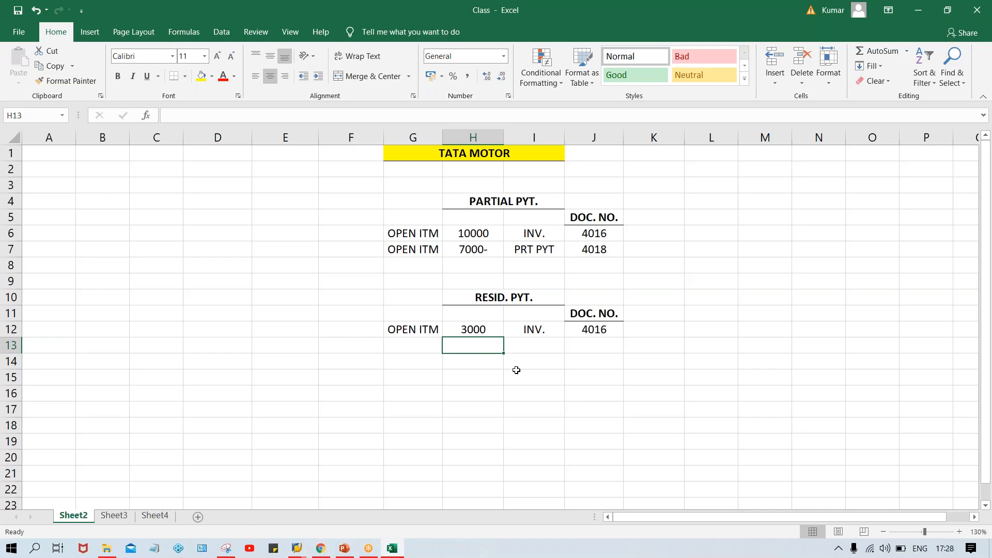
pyautogui.click(473, 329)
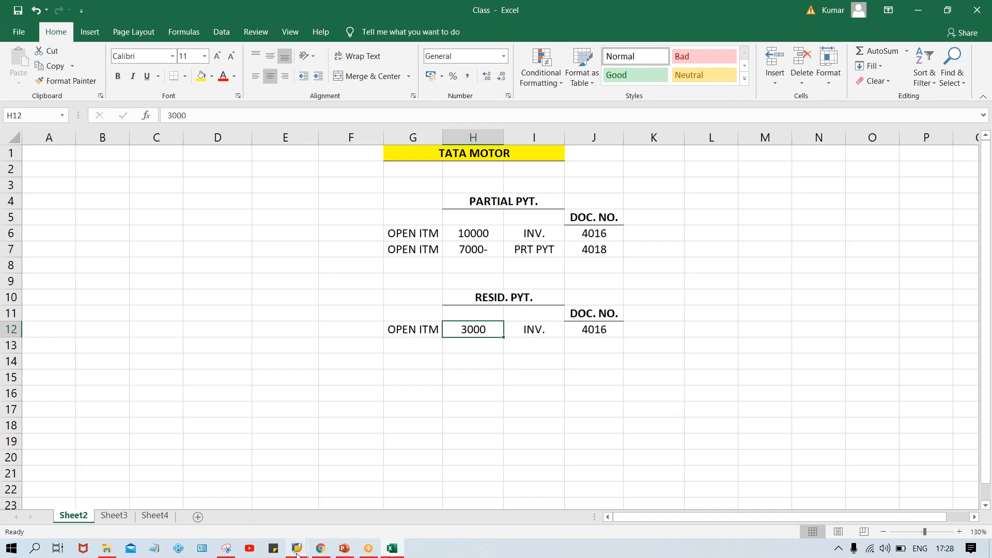
# - Switch to the SAP Customer Line Item Display session and run the open items report for company code TM00
pyautogui.moveTo(297, 550)
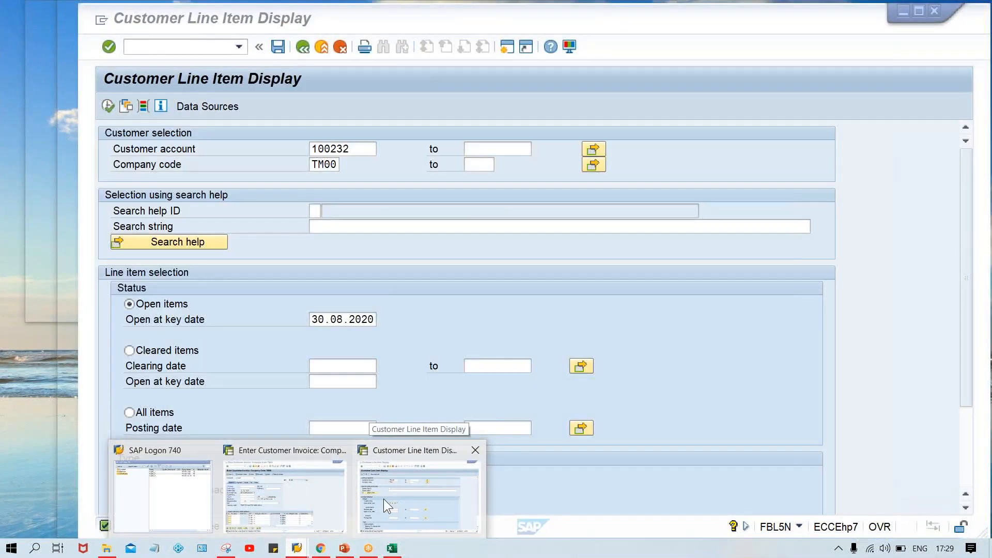
pyautogui.click(384, 498)
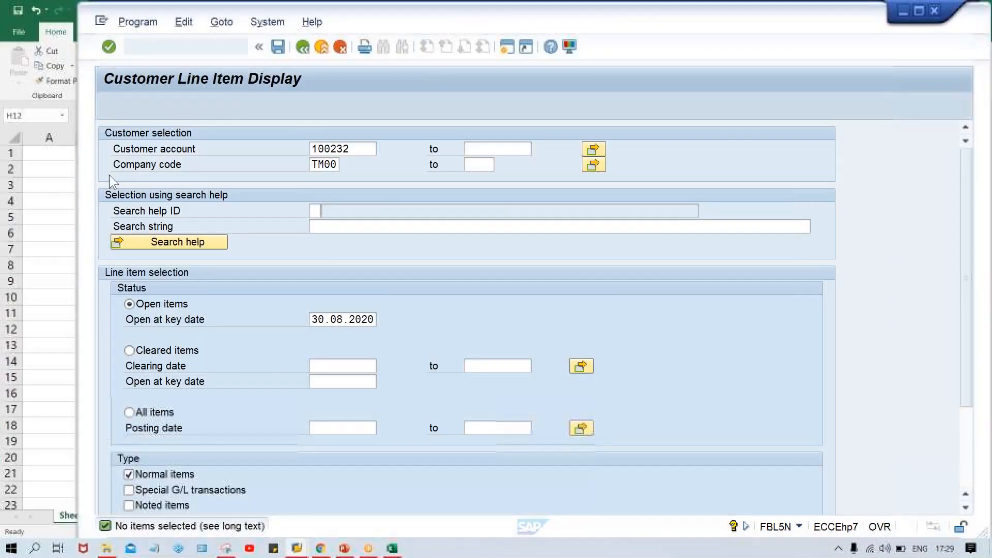
pyautogui.click(108, 106)
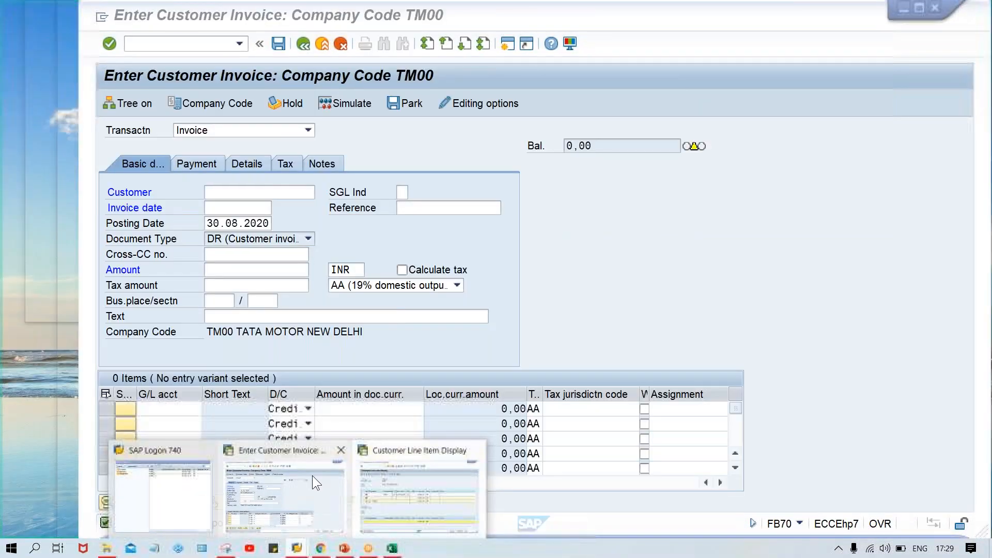
# - Start transaction F-28 from the customer invoice session using /NF-28 and set the document date to 30.08.2020
pyautogui.click(312, 475)
pyautogui.click(184, 43)
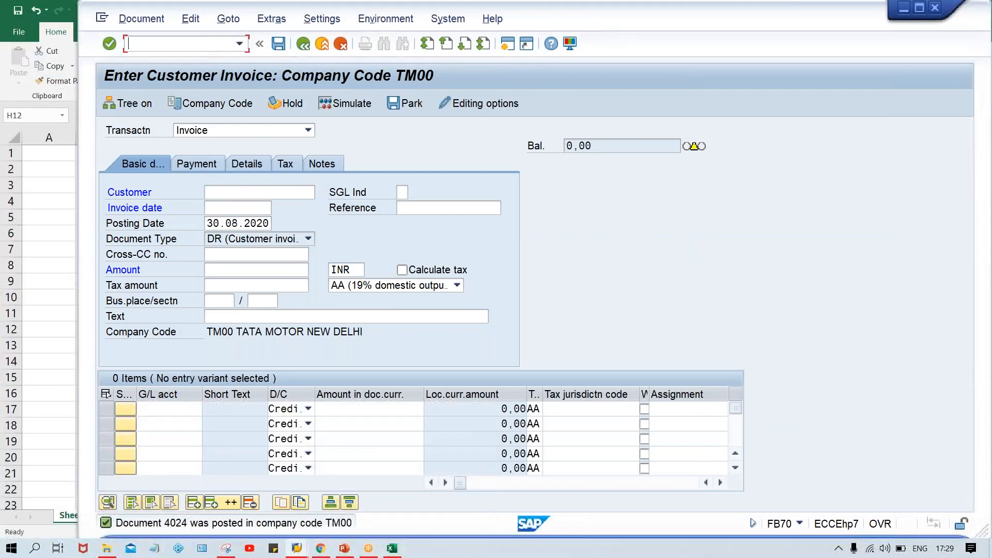
pyautogui.write('/NF-28')
pyautogui.press('Return')
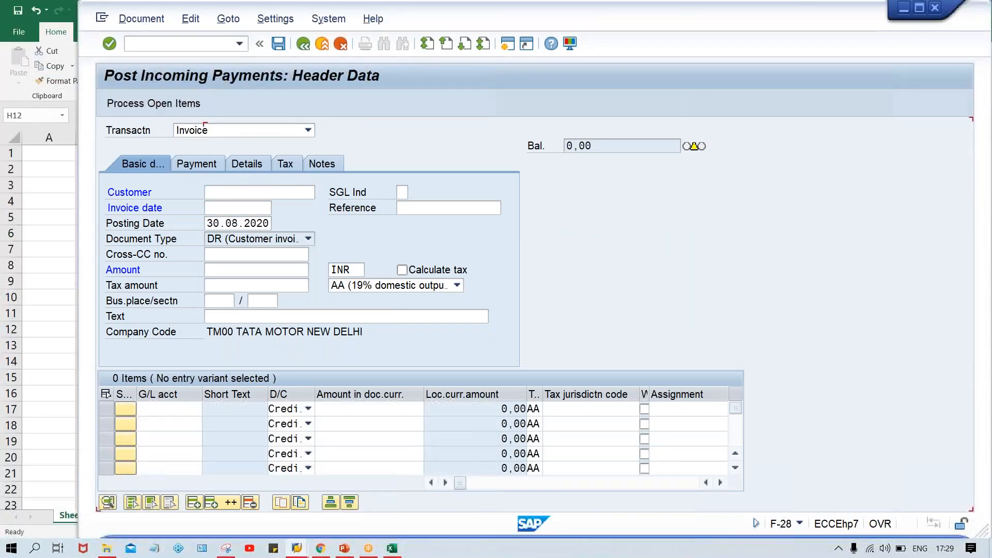
pyautogui.press('space')
pyautogui.press('Down')
pyautogui.press('Return')
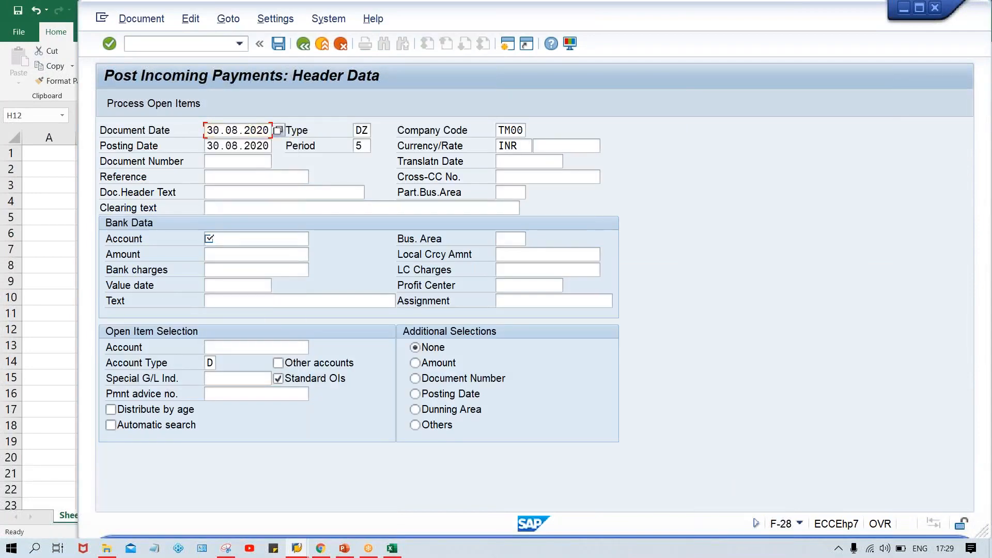
# - Fill in the bank data of the incoming payment with the bank account number and an amount of 2000
pyautogui.press('Tab')
pyautogui.hotkey('ctrl', 'Tab')
pyautogui.press('space')
pyautogui.press('Down')
pyautogui.press('Return')
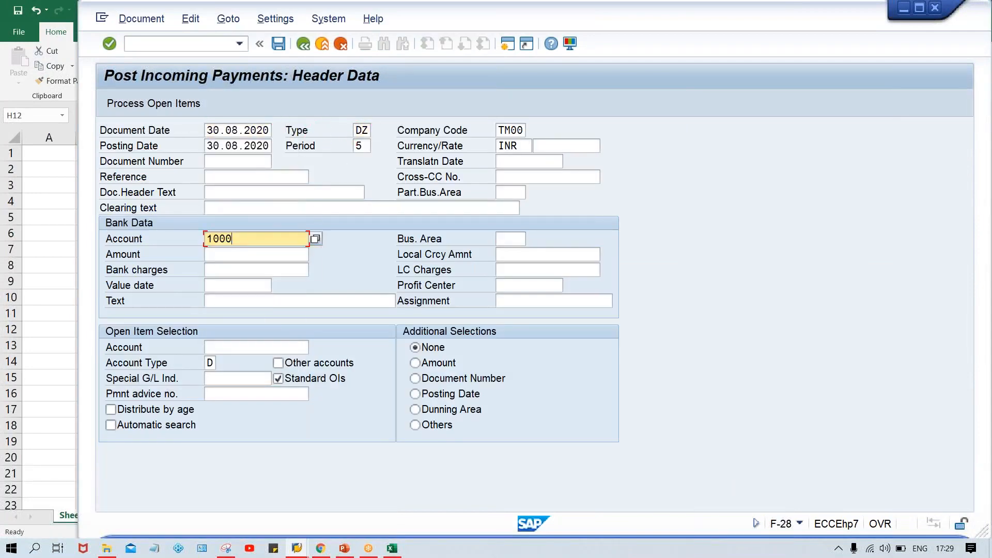
pyautogui.press('Tab')
pyautogui.press('Tab')
pyautogui.write('0')
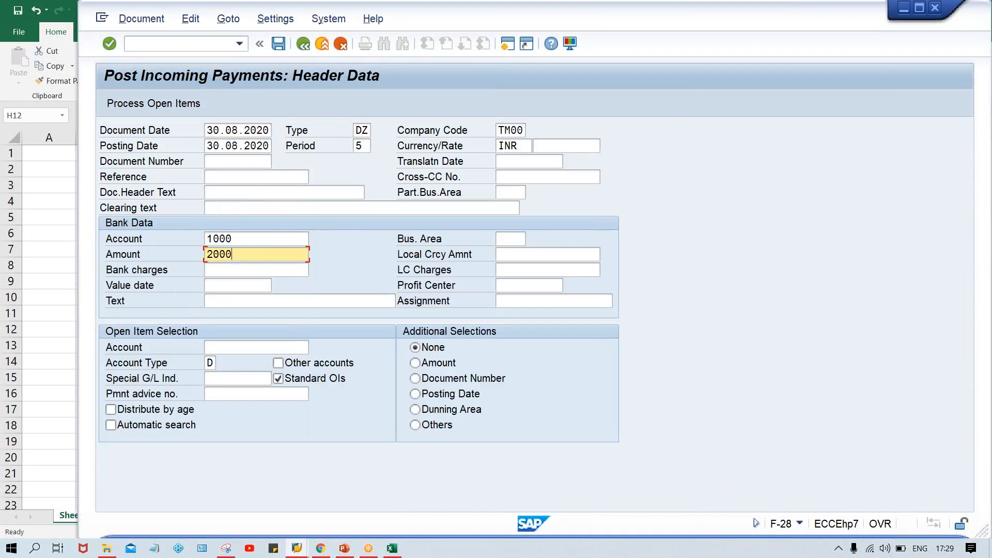
# - Enter the test customer's account number for open item selection and proceed to processing the open items
pyautogui.click(237, 347)
pyautogui.press('Down')
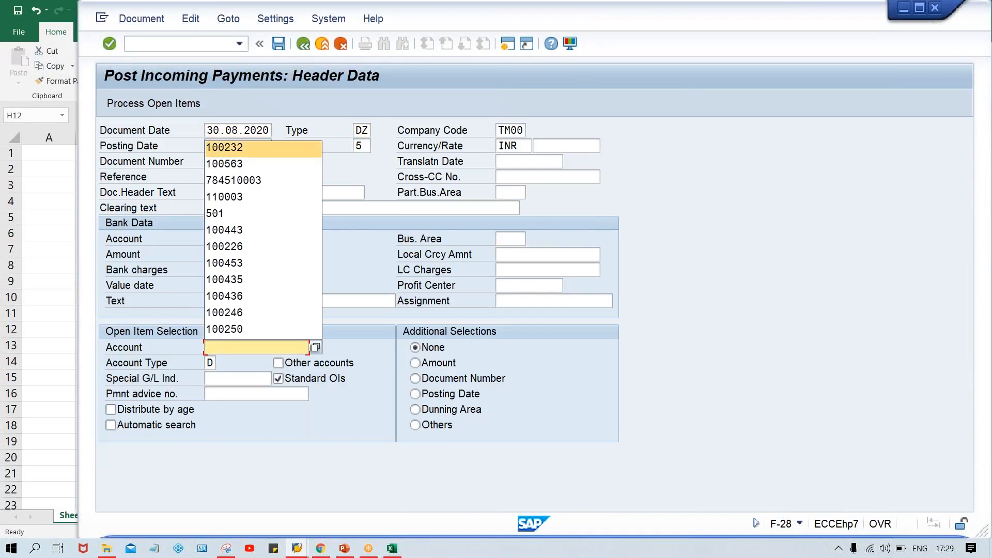
pyautogui.press('Return')
pyautogui.press('Return')
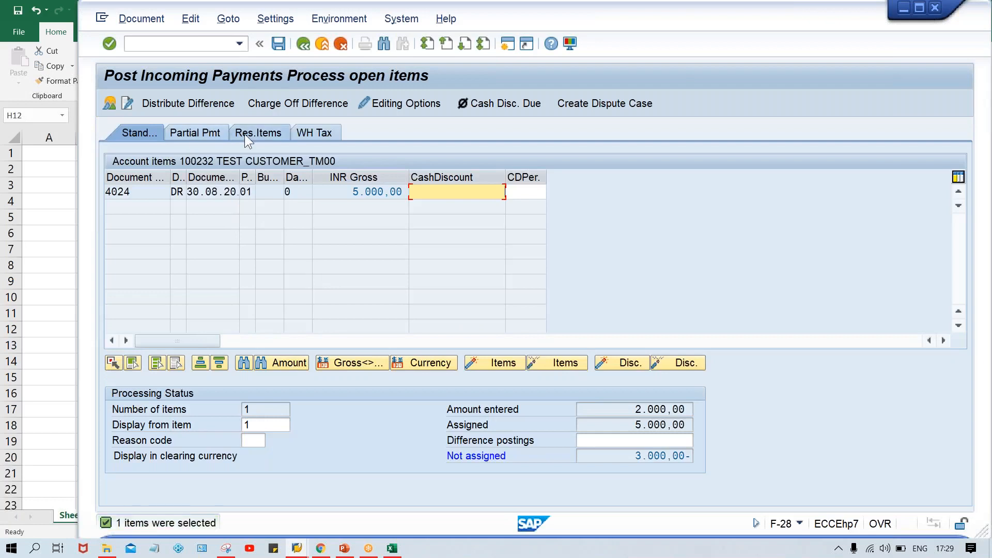
# - Create a residual item of 3000 INR for the customer's 5000 INR invoice
pyautogui.click(247, 134)
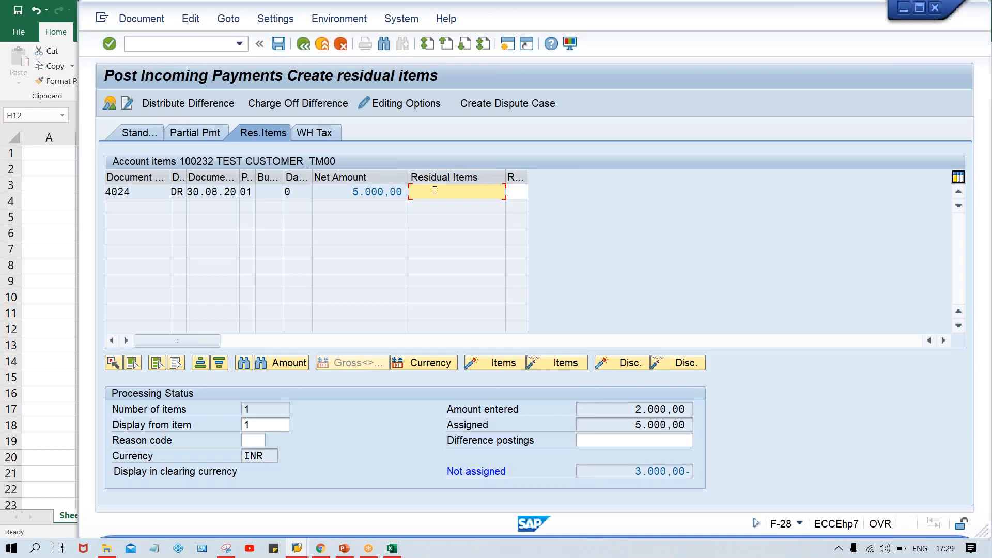
pyautogui.moveTo(625, 410); pyautogui.dragTo(687, 409)
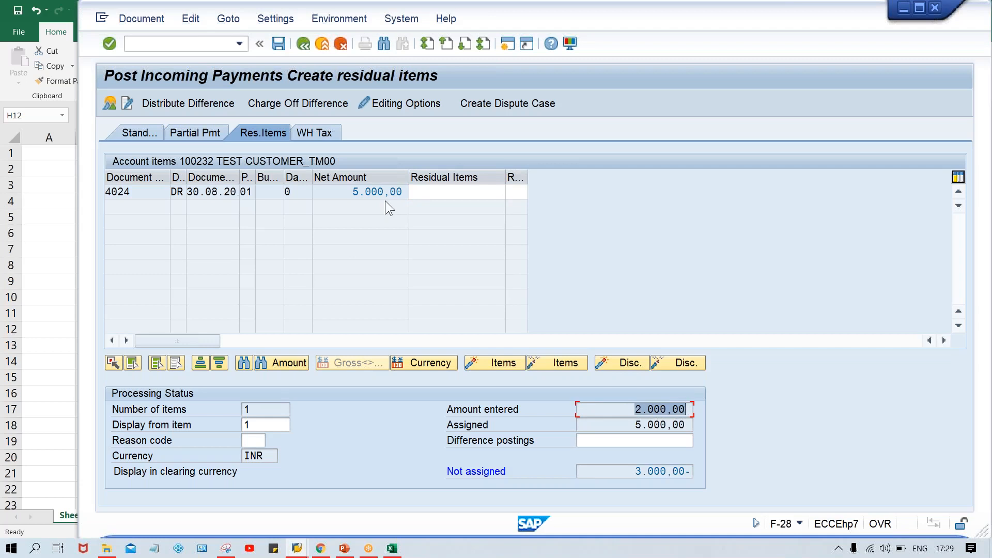
pyautogui.click(426, 198)
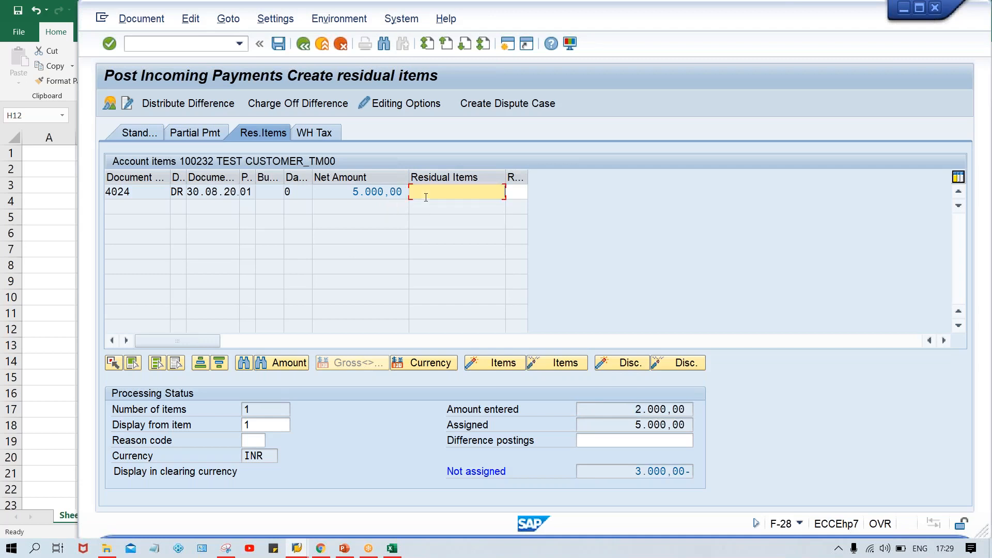
pyautogui.write('3000')
pyautogui.press('Return')
# - Simulate the incoming payment and review the bank and customer line items in the document overview
pyautogui.click(142, 19)
pyautogui.click(144, 56)
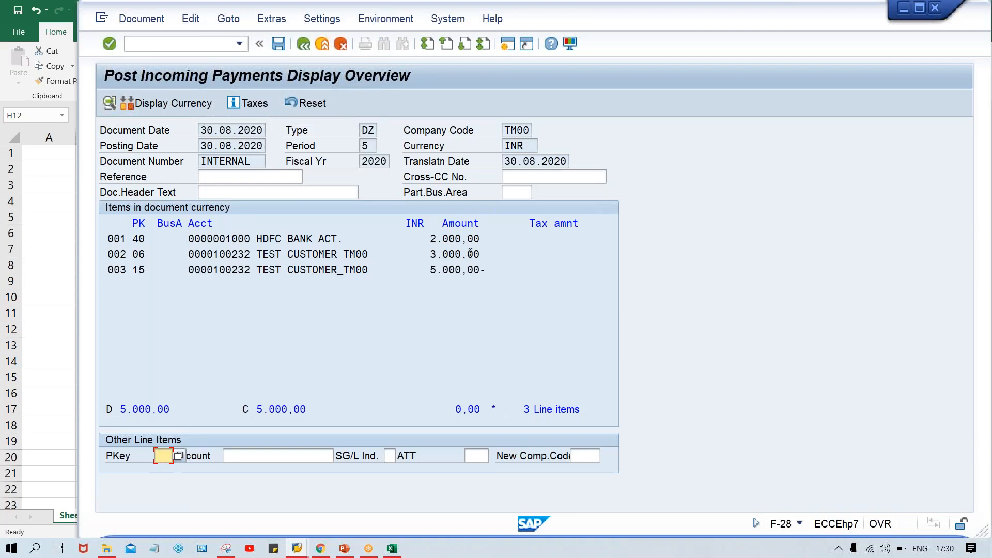
pyautogui.click(492, 242)
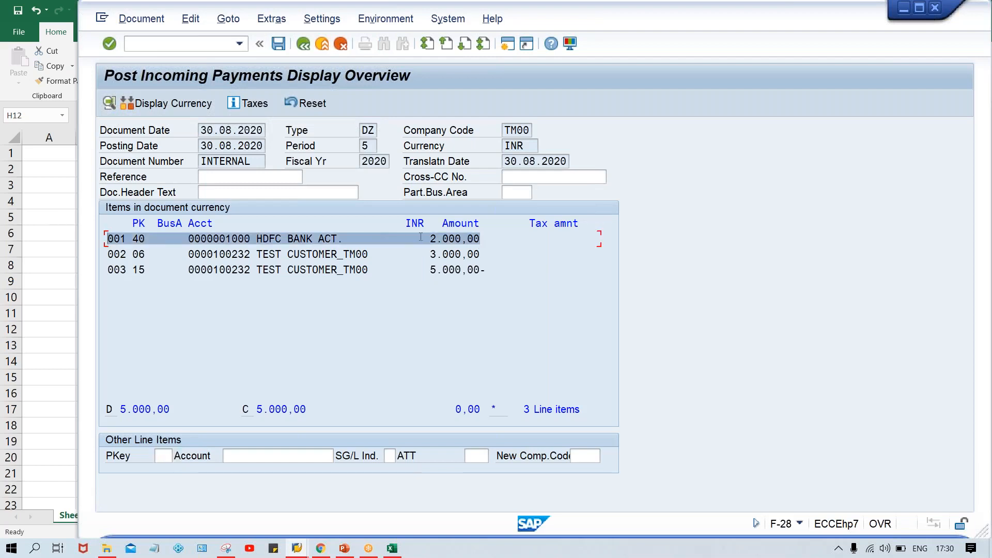
pyautogui.click(500, 240)
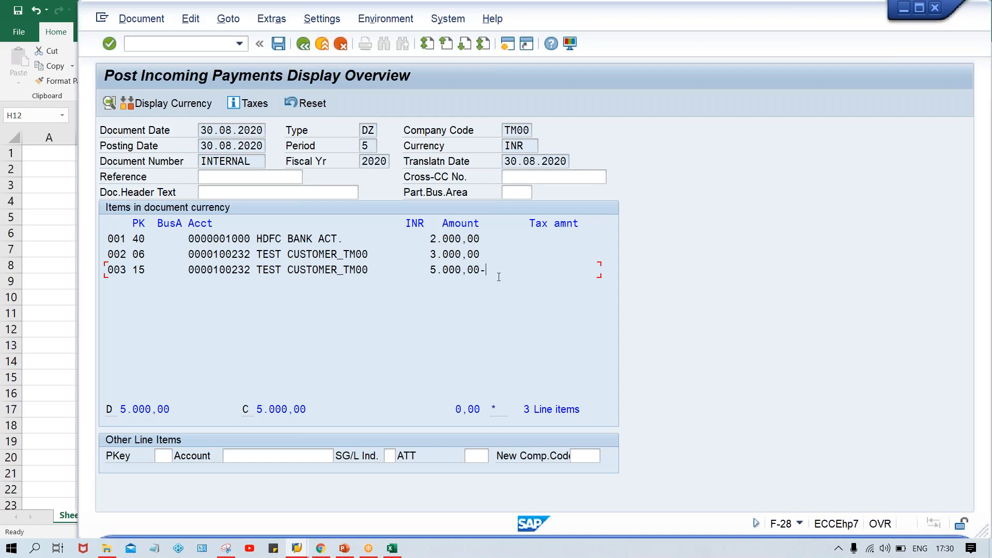
# - Switch to the Class workbook in Excel and set the residual payment's open item amount in H12 to 5000+
pyautogui.click(394, 549)
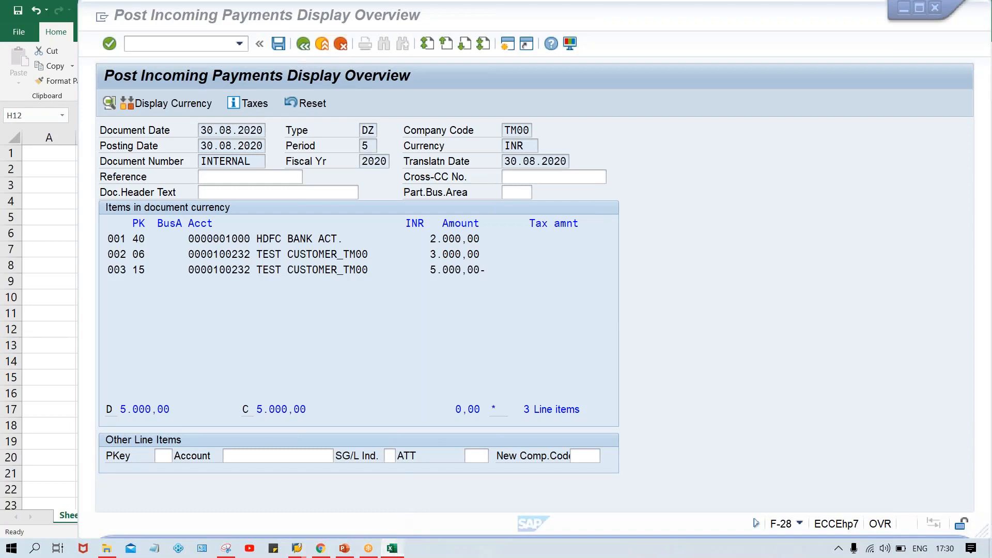
pyautogui.click(393, 548)
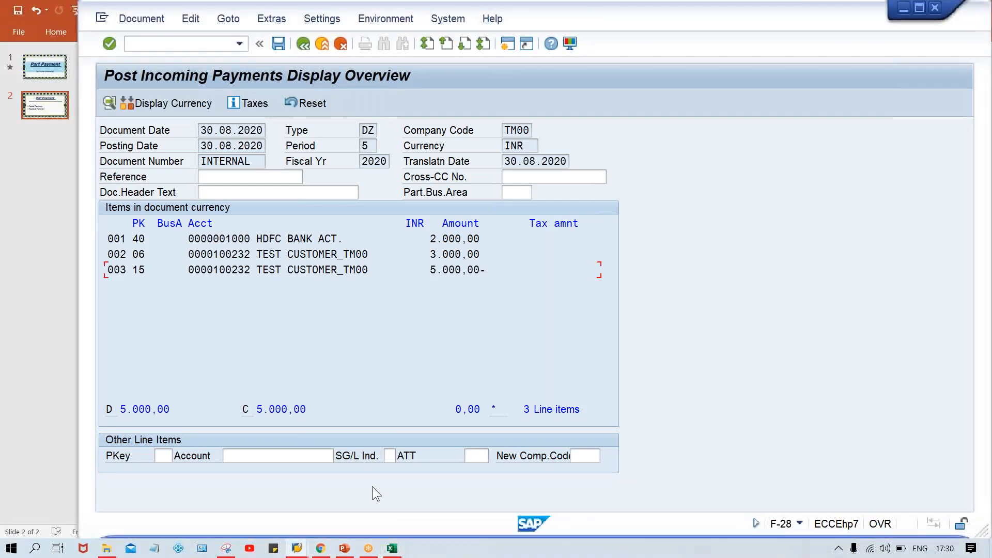
pyautogui.moveTo(392, 550)
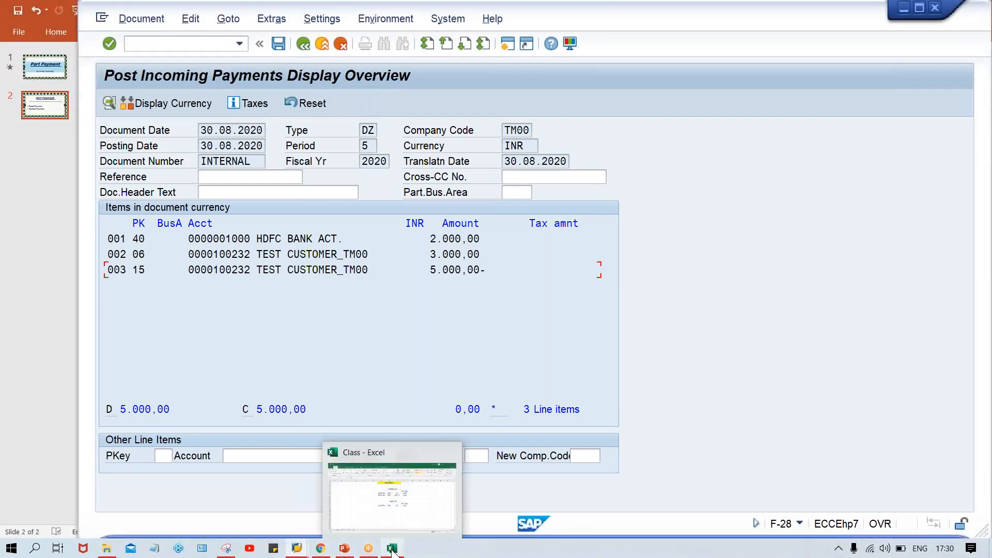
pyautogui.click(395, 497)
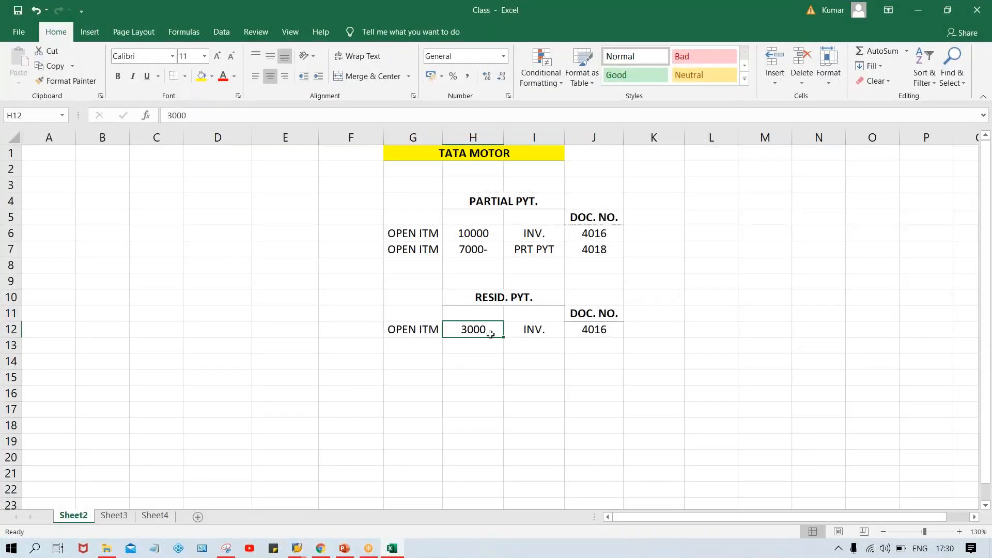
pyautogui.write('5000')
pyautogui.press('Return')
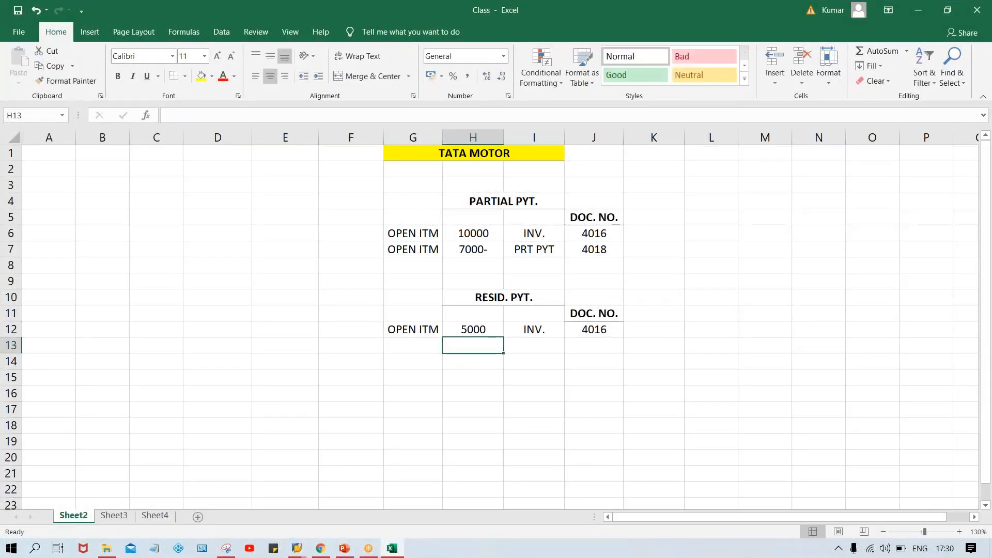
pyautogui.click(500, 329)
pyautogui.press('F2')
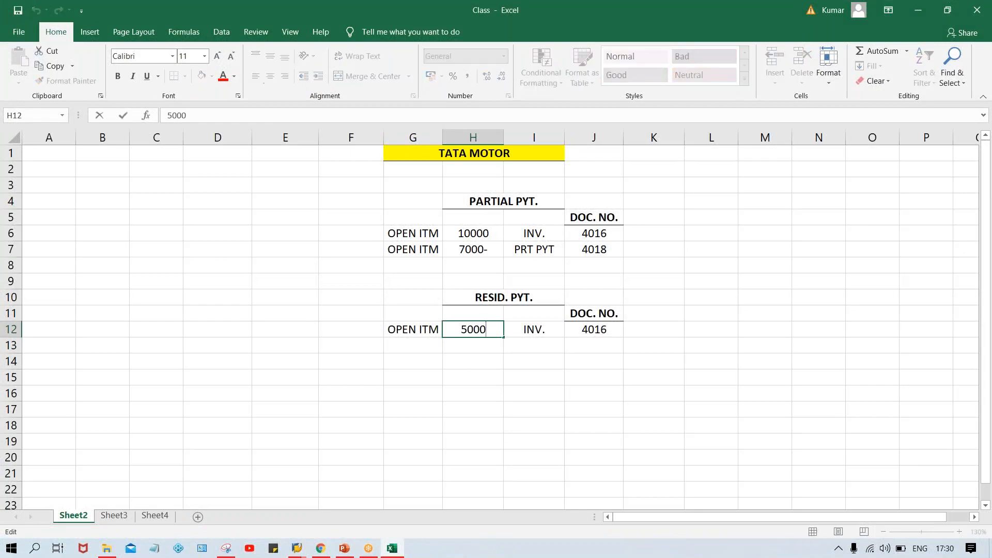
pyautogui.write('+')
pyautogui.press('Return')
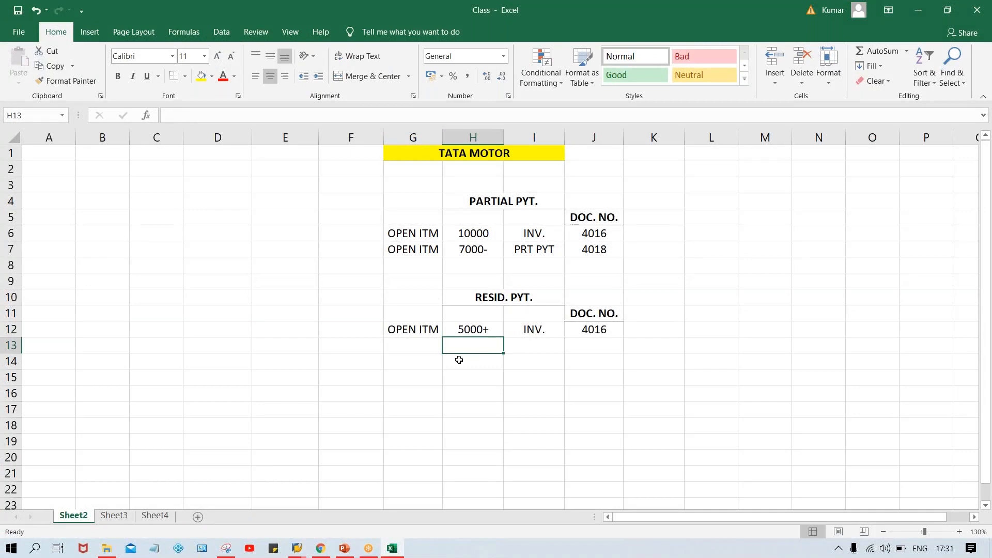
# - Clear the document number in J12 from the residual payment's invoice row
pyautogui.moveTo(428, 329); pyautogui.dragTo(570, 332)
pyautogui.click(592, 332)
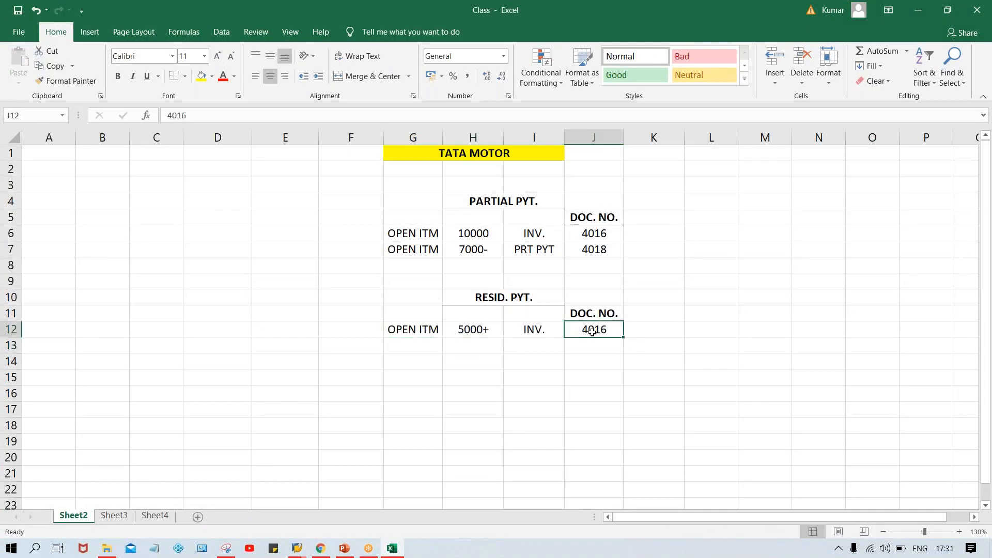
pyautogui.press('Delete')
# - Copy the residual payment's open item entry from G12:I12 to row 14, starting at G14
pyautogui.moveTo(399, 327); pyautogui.dragTo(524, 329)
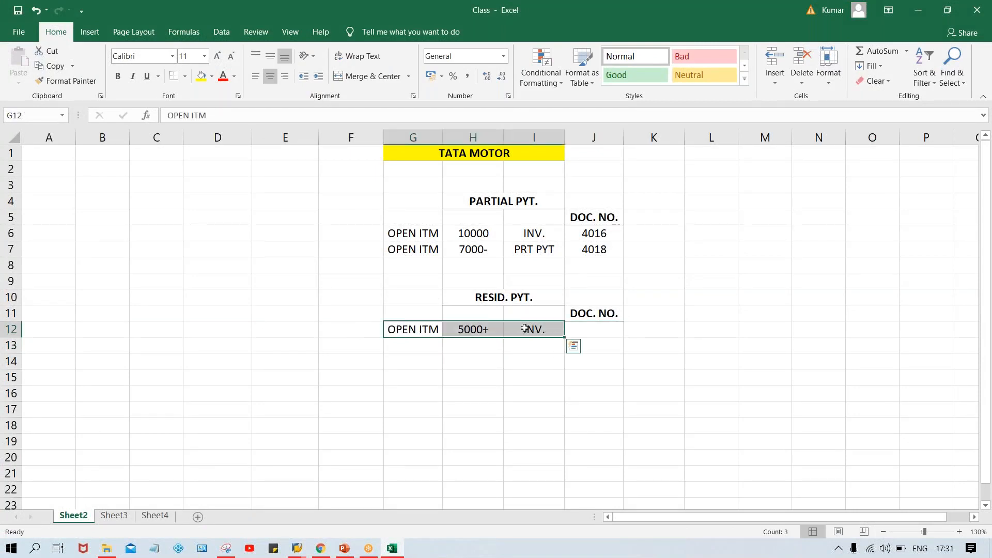
pyautogui.hotkey('ctrl', 'c')
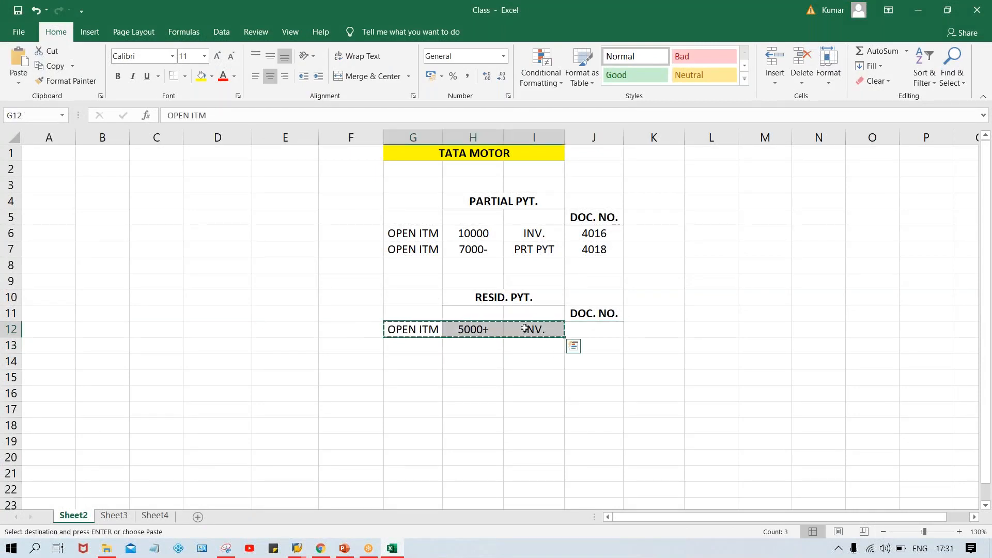
pyautogui.click(430, 360)
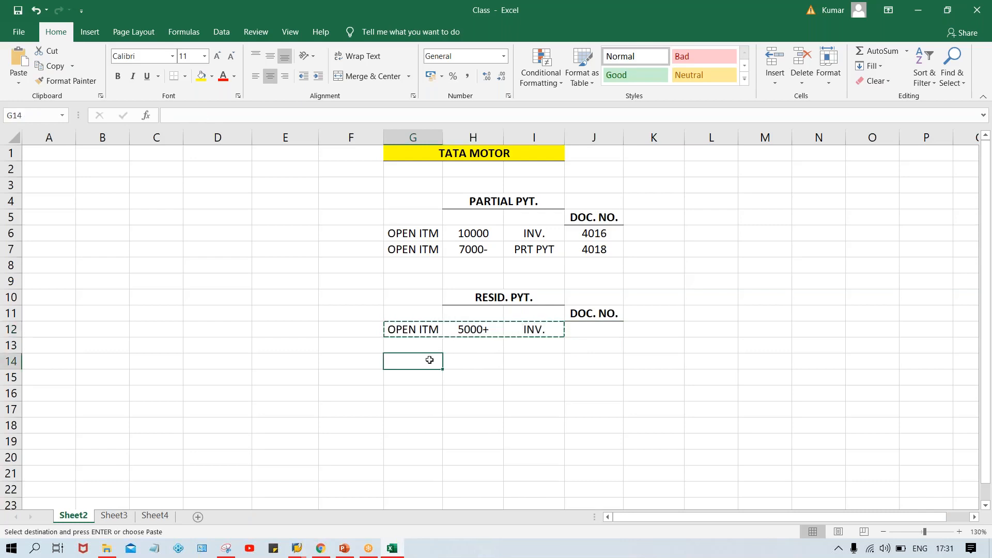
pyautogui.hotkey('ctrl', 'v')
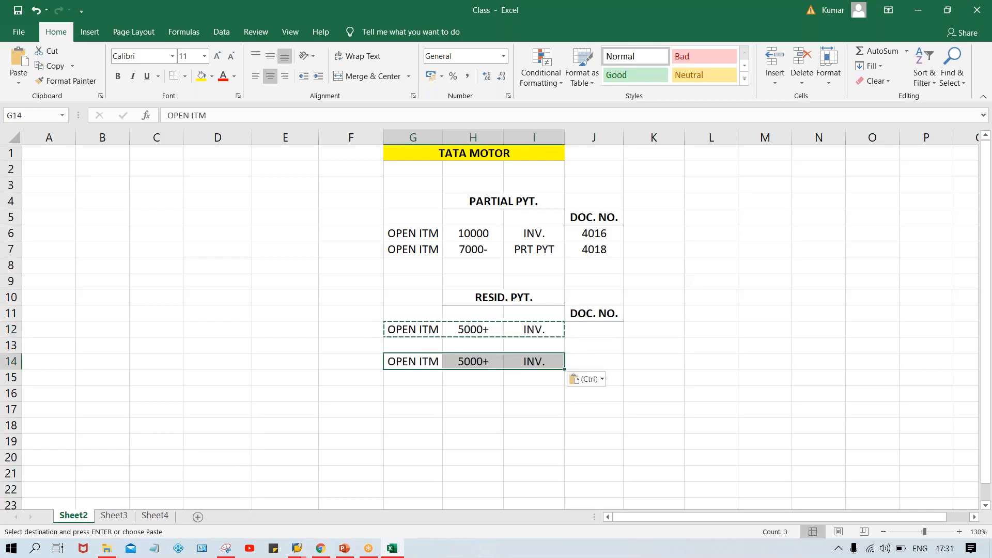
# - Set the copied open item's amount in H14 to 3000+ and highlight that row's entries
pyautogui.doubleClick(488, 365)
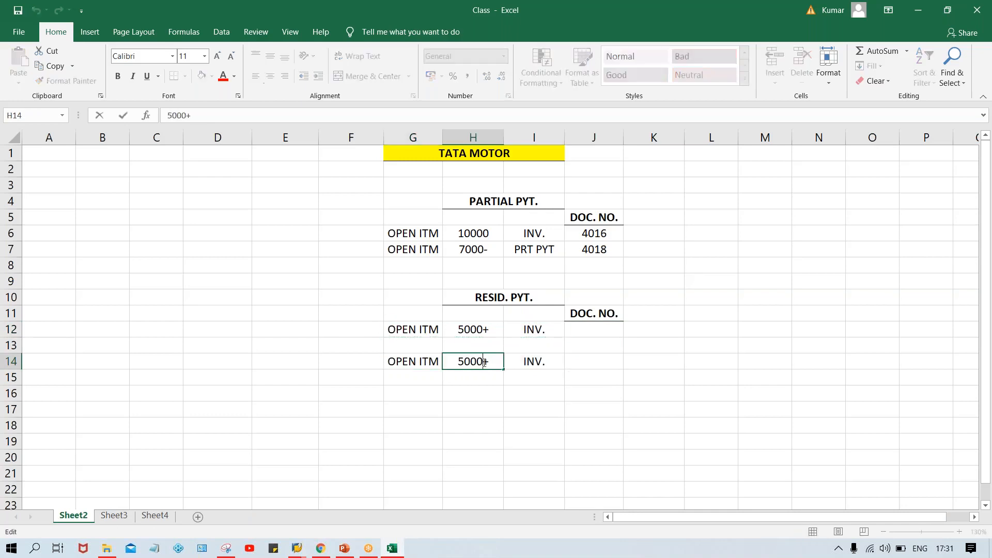
pyautogui.press('BackSpace')
pyautogui.press('BackSpace')
pyautogui.press('BackSpace')
pyautogui.press('BackSpace')
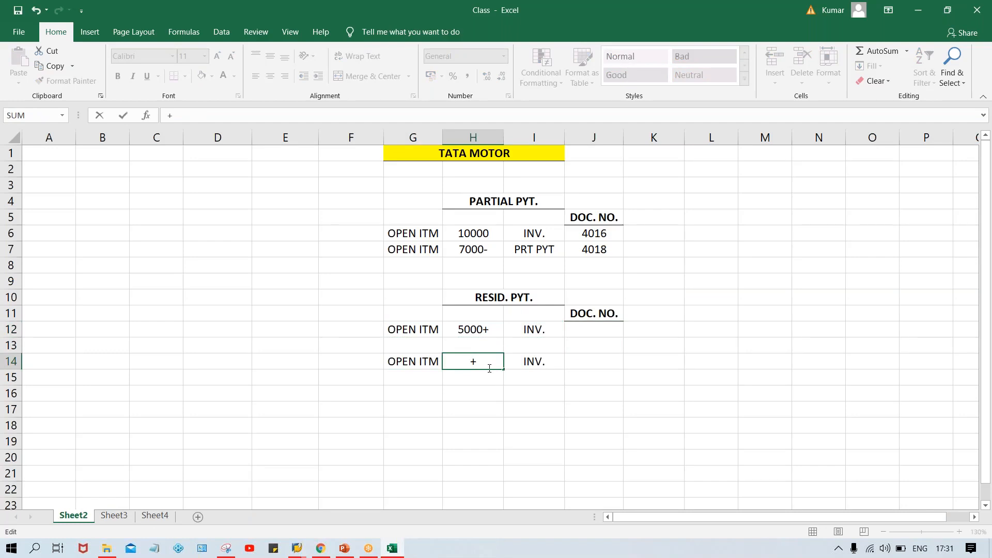
pyautogui.write('3000')
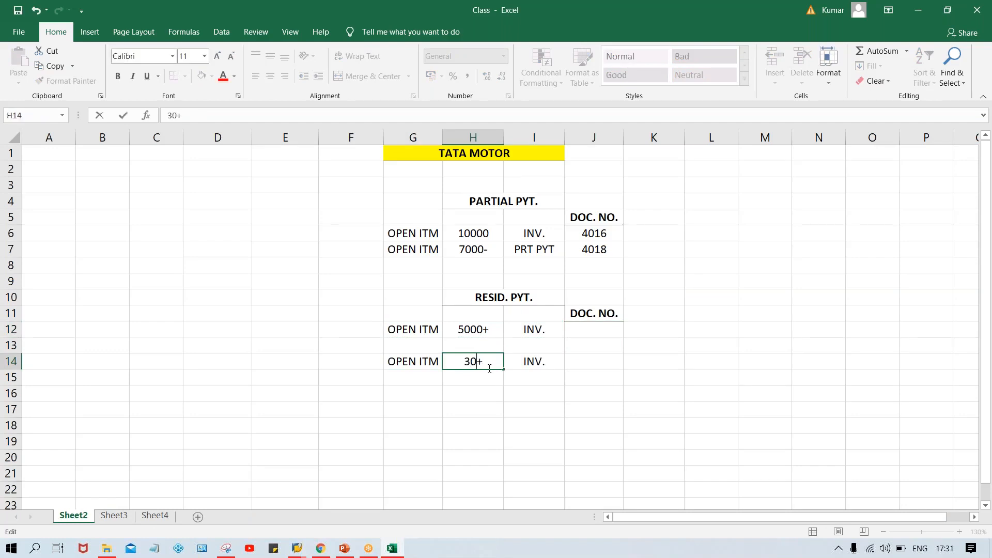
pyautogui.press('Return')
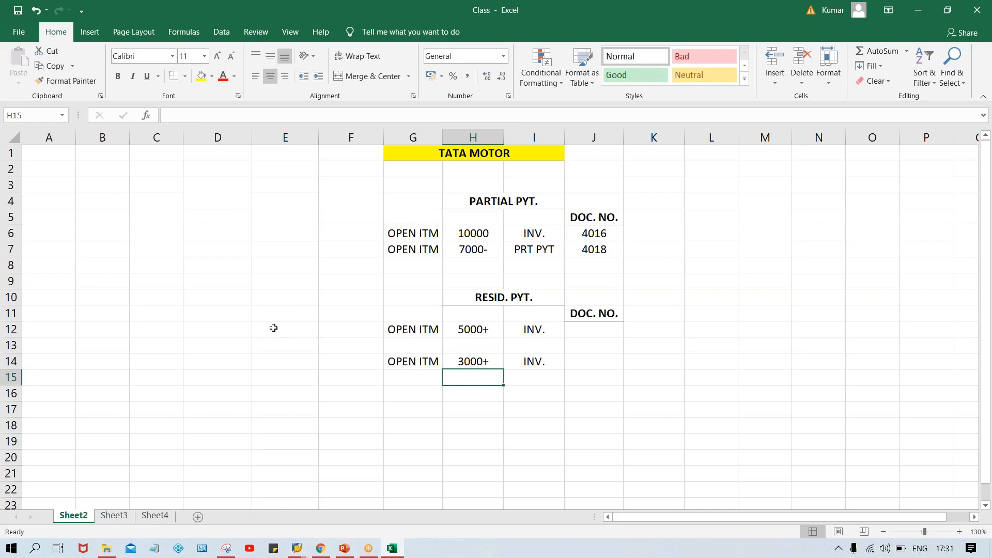
pyautogui.moveTo(402, 364); pyautogui.dragTo(521, 362)
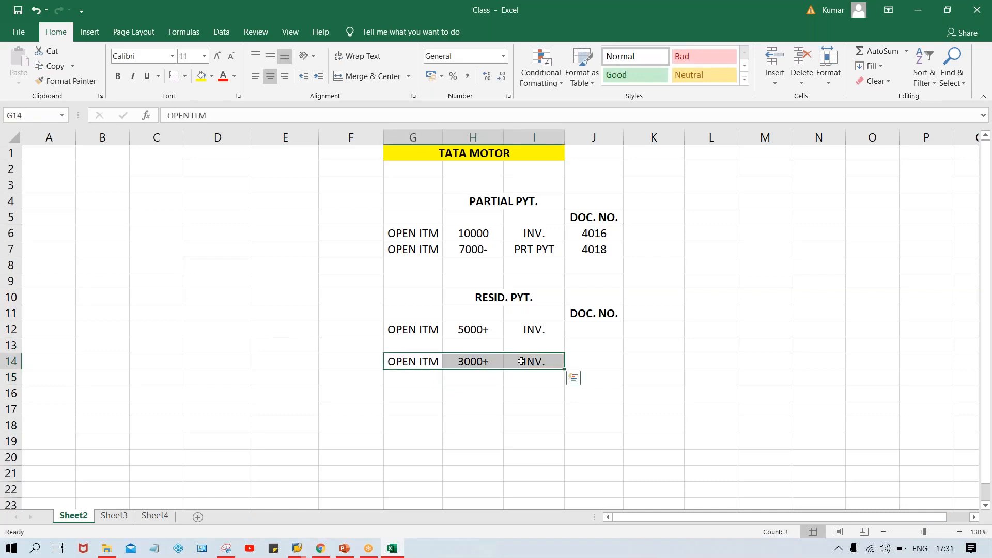
# - Switch to SAP and examine the customer's open invoice in the Customer Line Item Display
pyautogui.hotkey('alt', 'Tab')
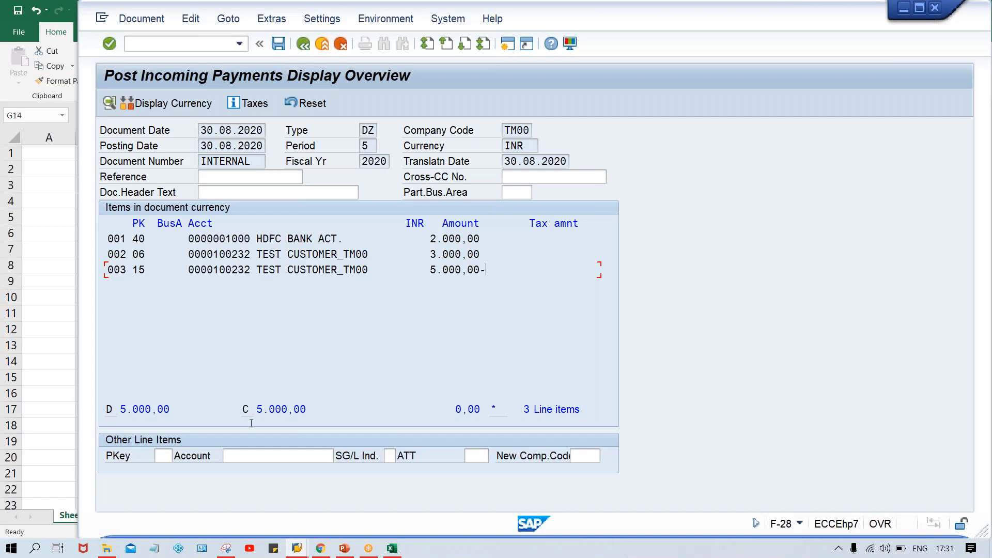
pyautogui.click(302, 550)
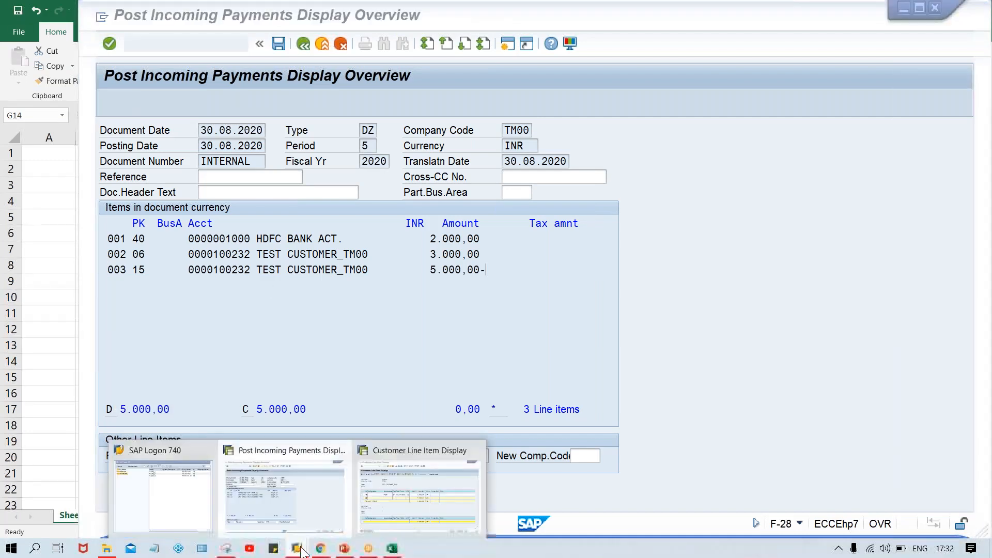
pyautogui.click(405, 510)
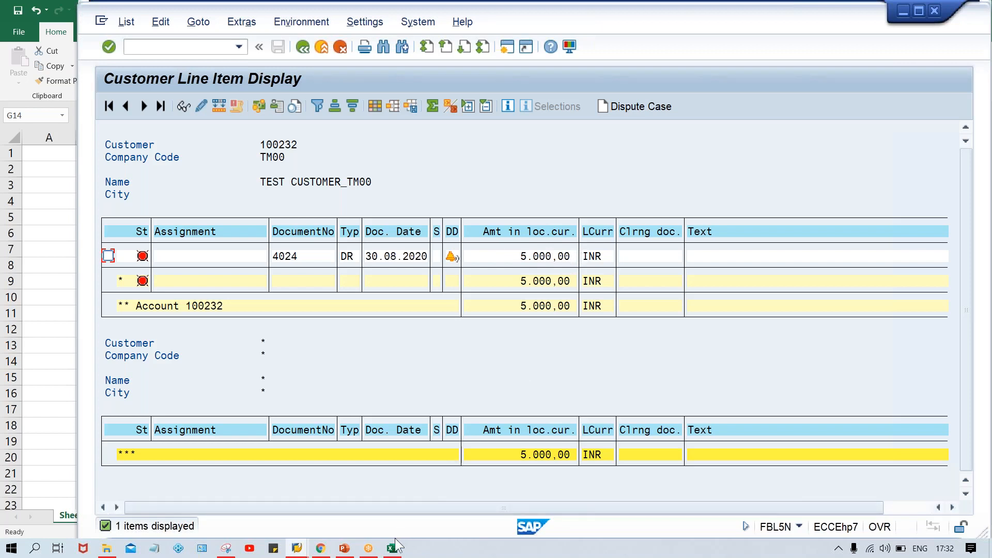
# - Return to the Excel sheet and enter the offsetting amount 5000- in H13, between the two open items
pyautogui.moveTo(391, 551)
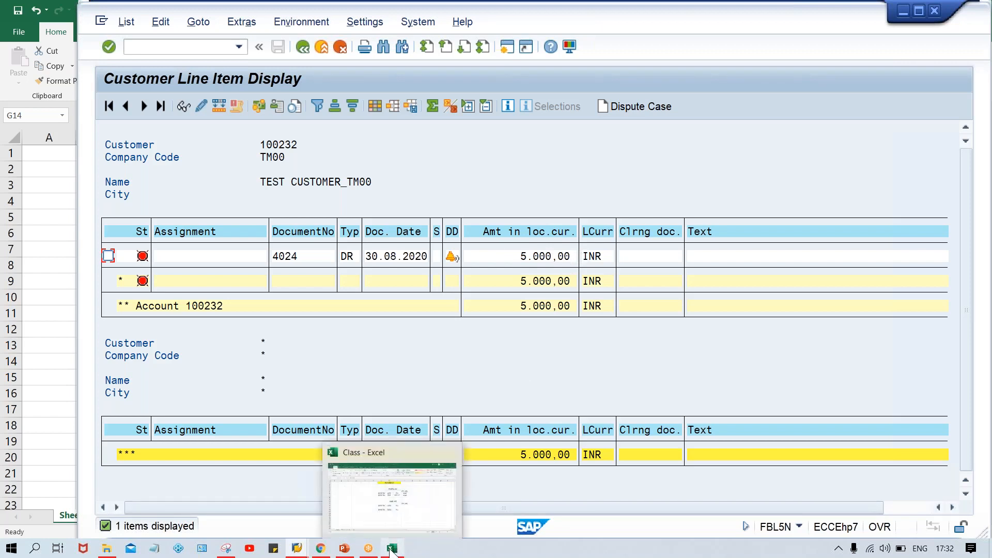
pyautogui.click(392, 509)
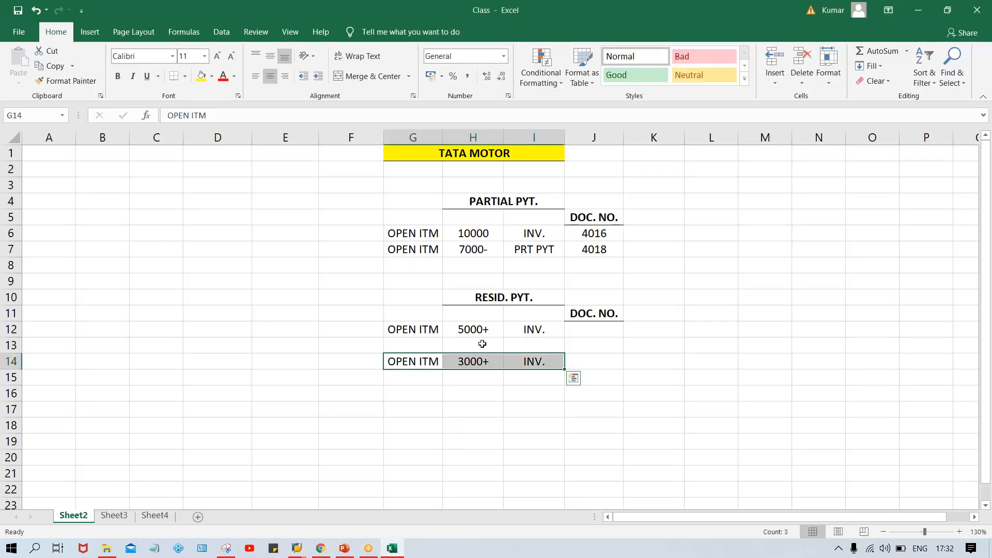
pyautogui.click(466, 379)
pyautogui.click(471, 361)
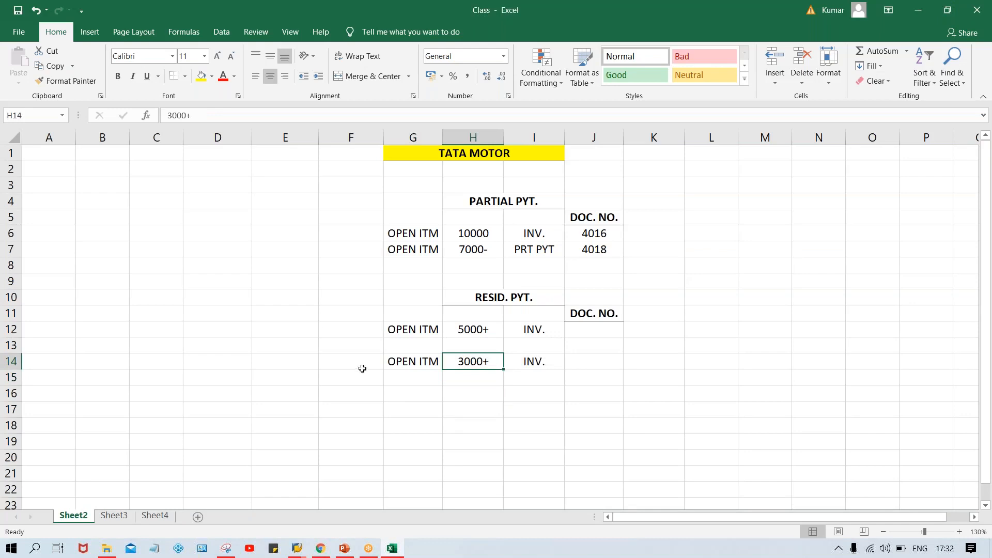
pyautogui.click(470, 343)
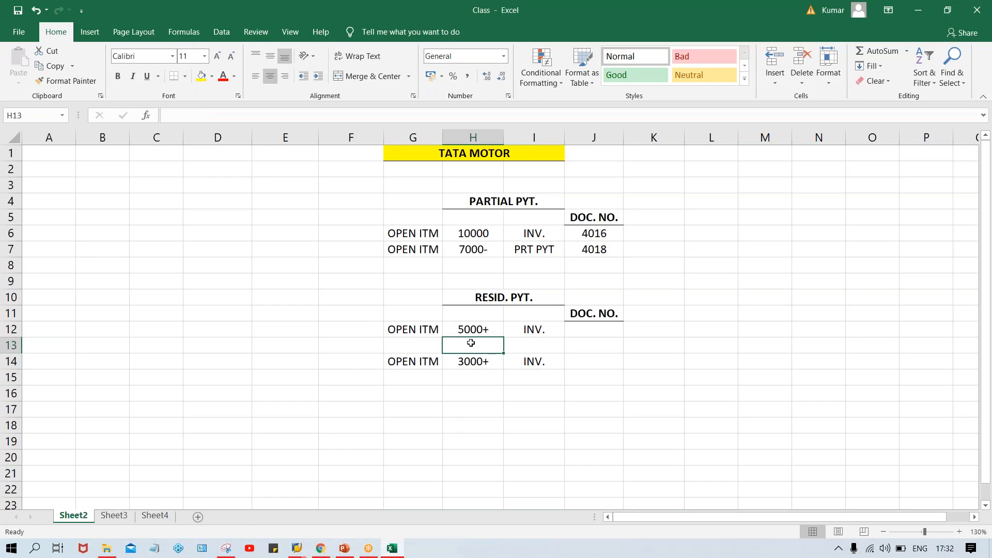
pyautogui.write('5000')
pyautogui.write('-')
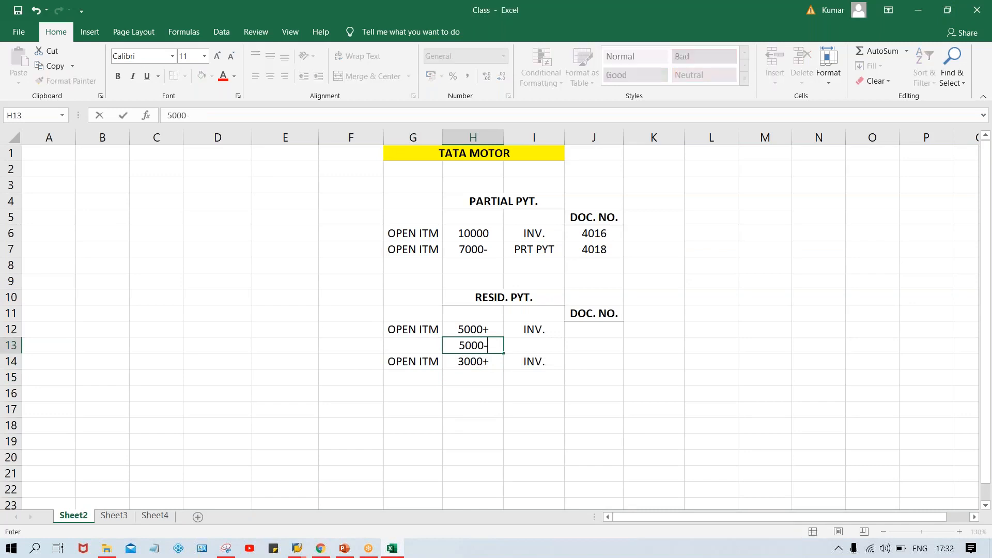
pyautogui.press('Return')
# - Compare the invoice amount in H12 with the offsetting amount in H13 of the residual payment example
pyautogui.click(420, 343)
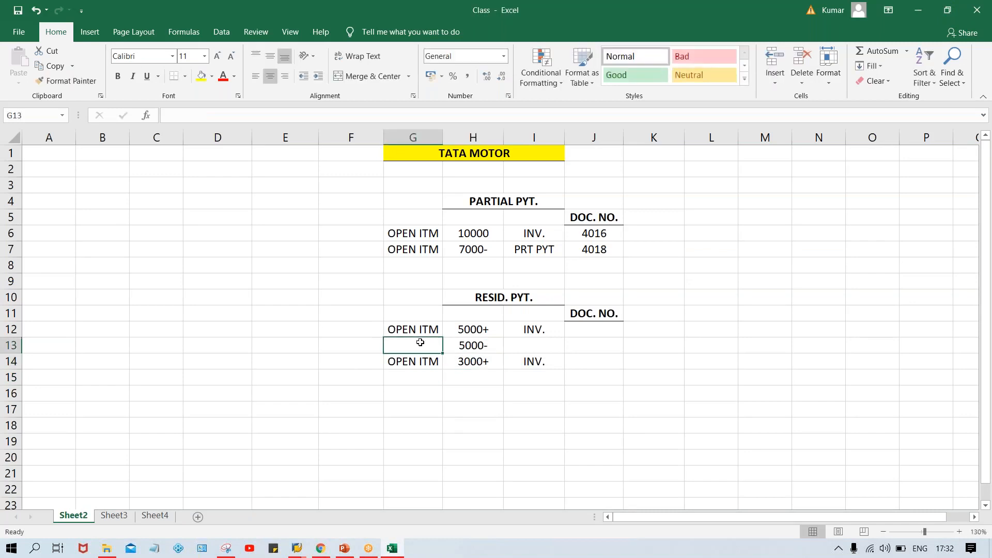
pyautogui.click(478, 345)
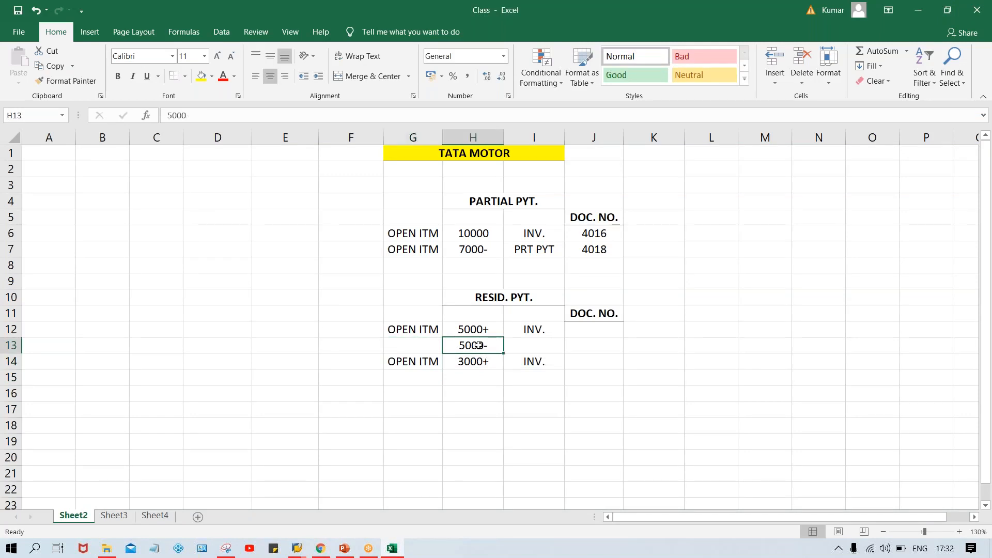
pyautogui.click(520, 349)
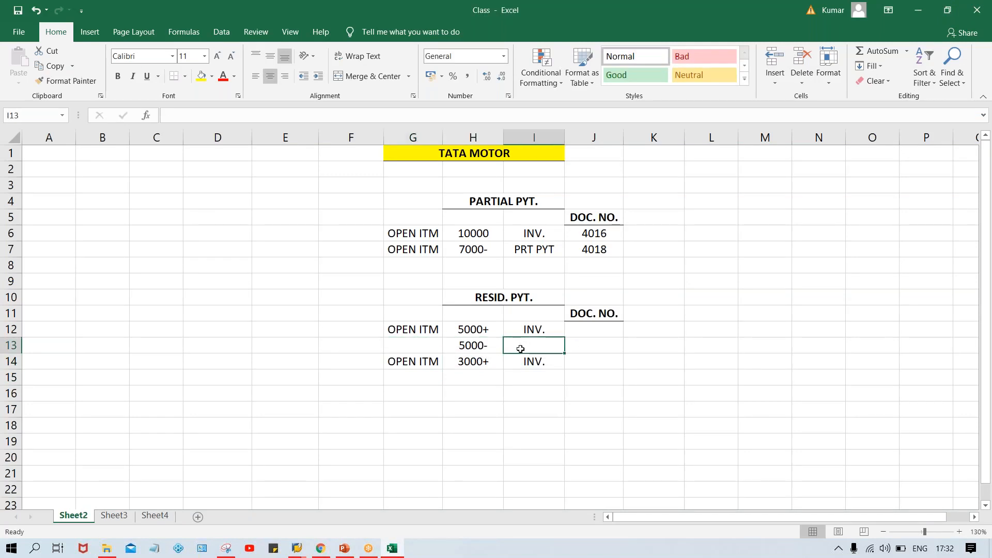
pyautogui.click(472, 332)
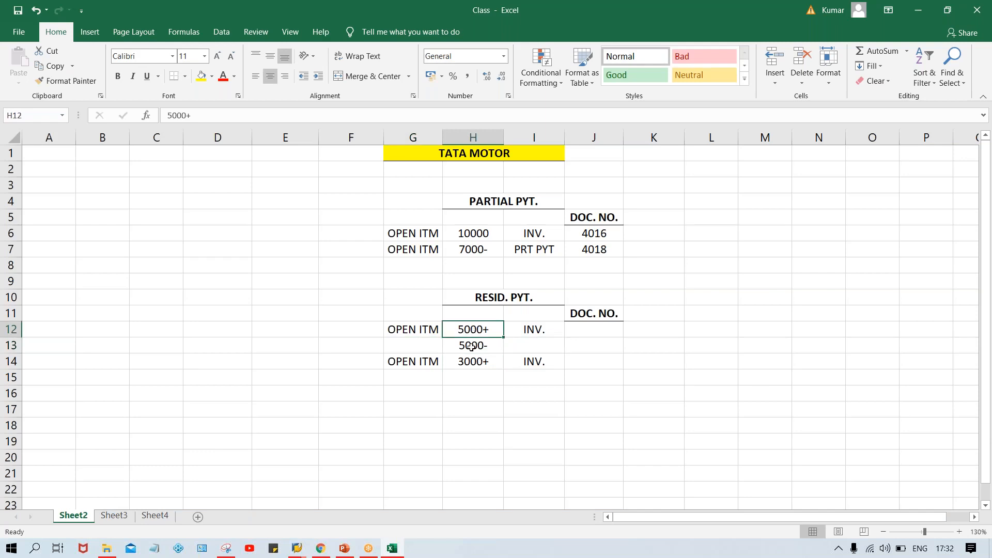
pyautogui.click(471, 346)
pyautogui.click(469, 329)
pyautogui.click(468, 347)
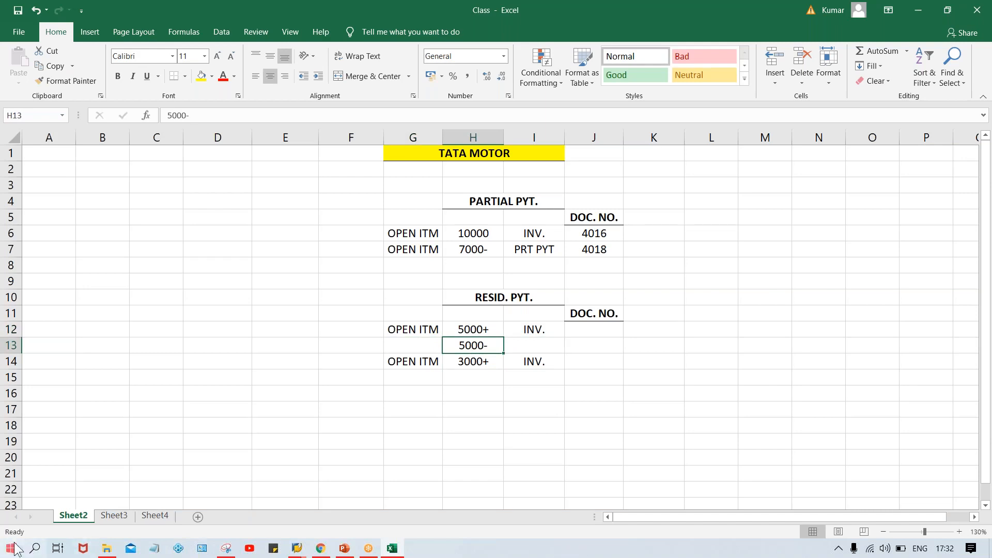
# - Switch to SAP and compare the posting key 15 customer line in the payment overview with the open invoice in the Customer Line Item Display
pyautogui.click(298, 550)
pyautogui.click(370, 514)
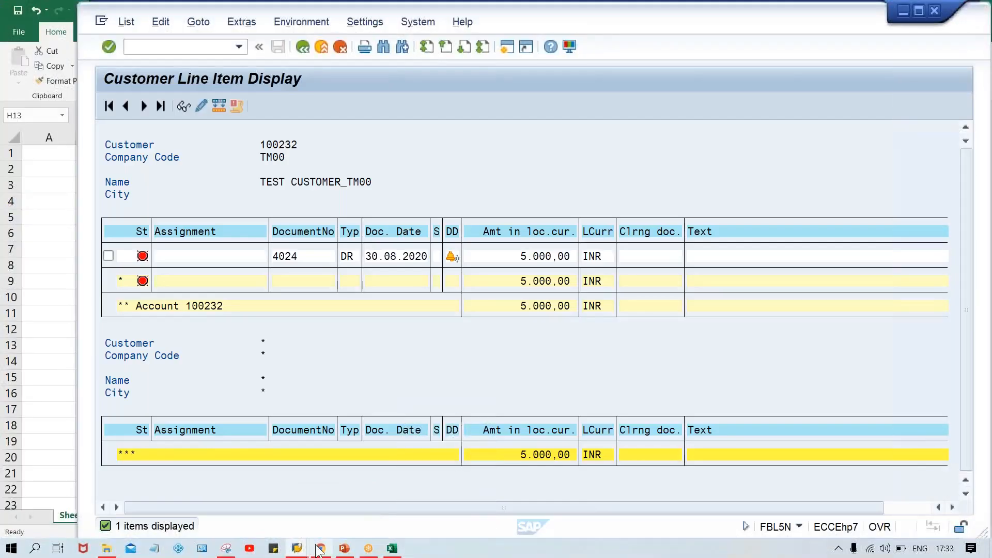
pyautogui.moveTo(302, 550)
pyautogui.click(264, 467)
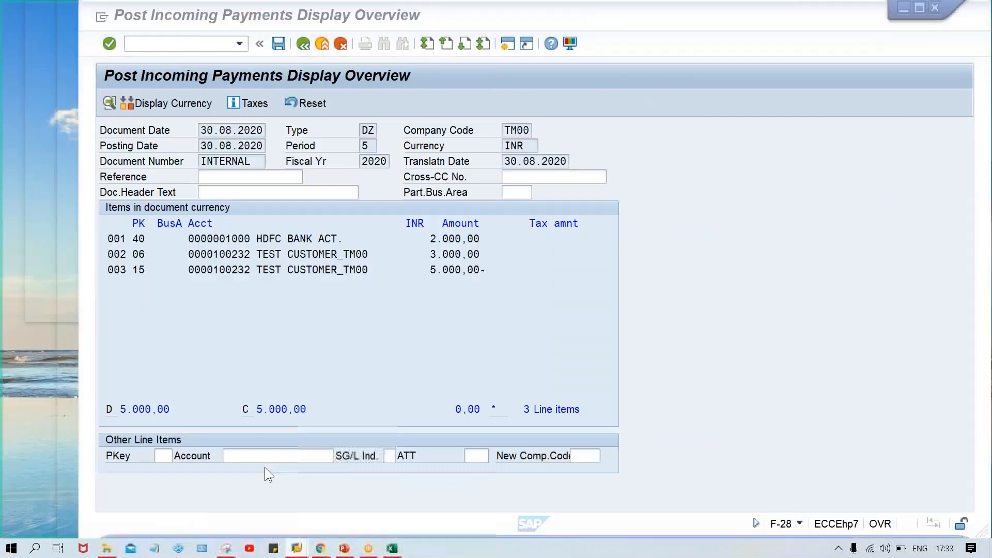
pyautogui.click(474, 272)
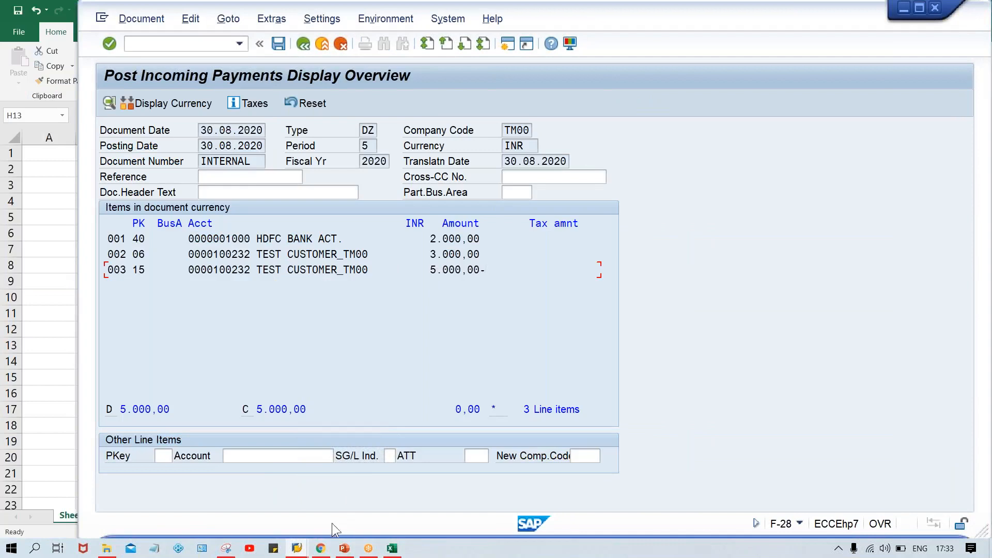
pyautogui.moveTo(304, 552)
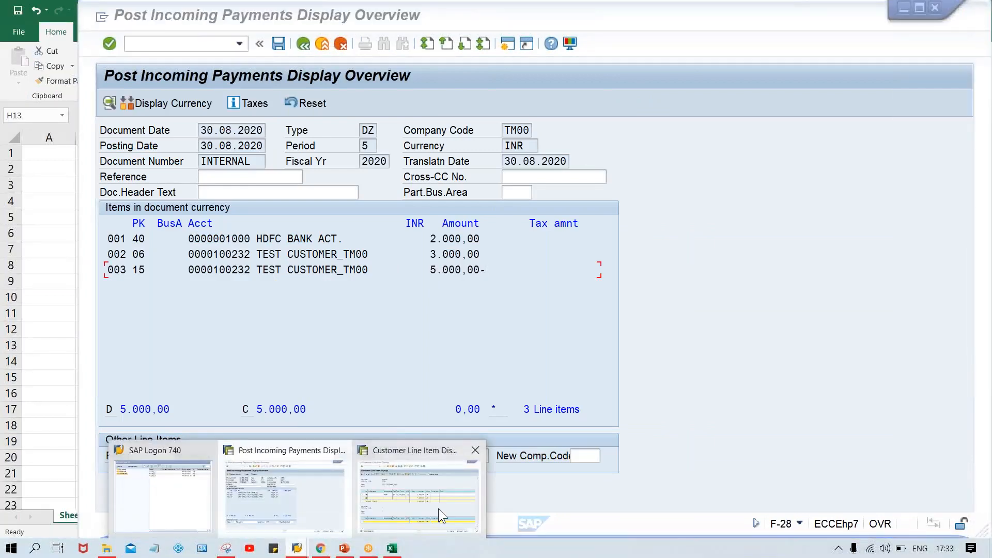
pyautogui.click(438, 509)
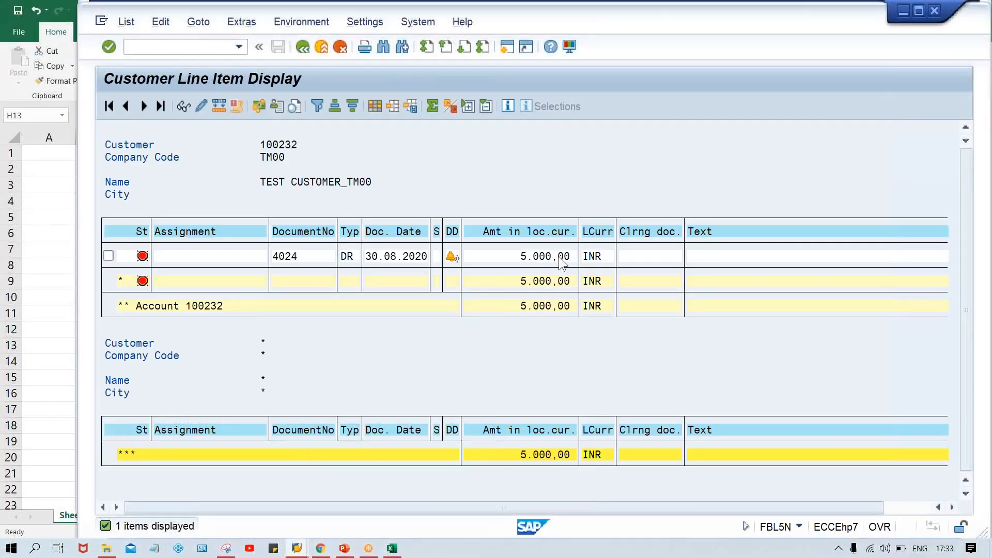
# - Narrow the Customer Line Item Display window and place it beside the Post Incoming Payments Display Overview
pyautogui.click(917, 10)
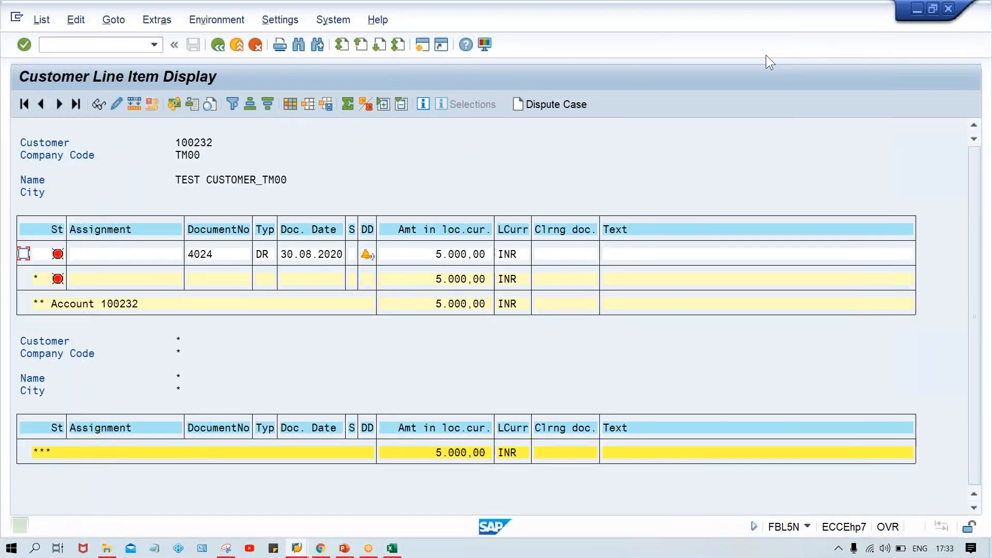
pyautogui.click(606, 23)
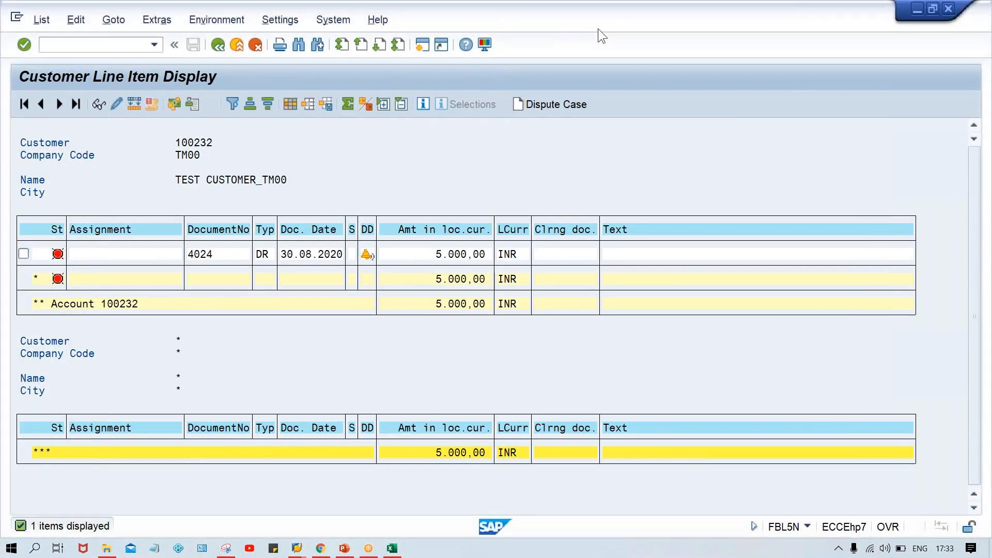
pyautogui.doubleClick(581, 29)
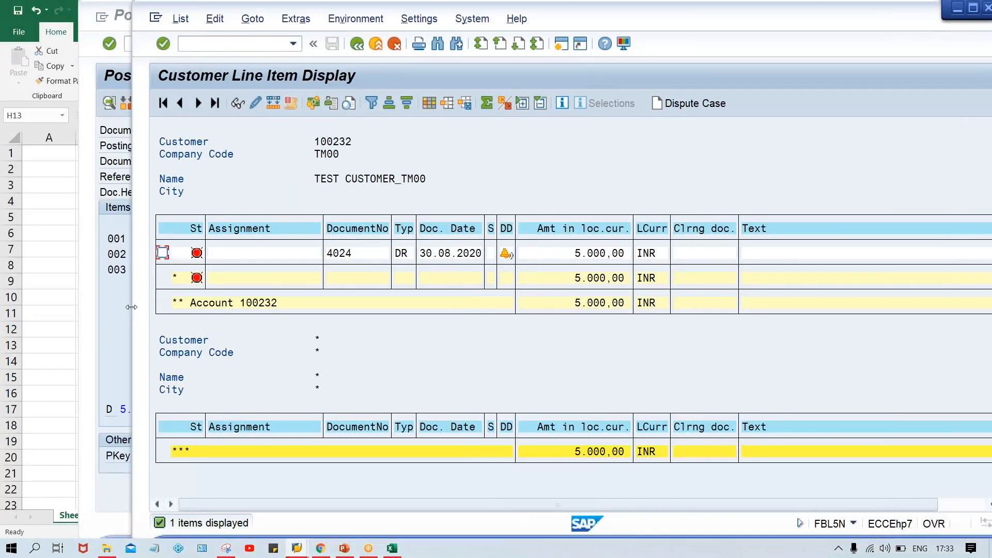
pyautogui.moveTo(131, 309); pyautogui.dragTo(516, 330)
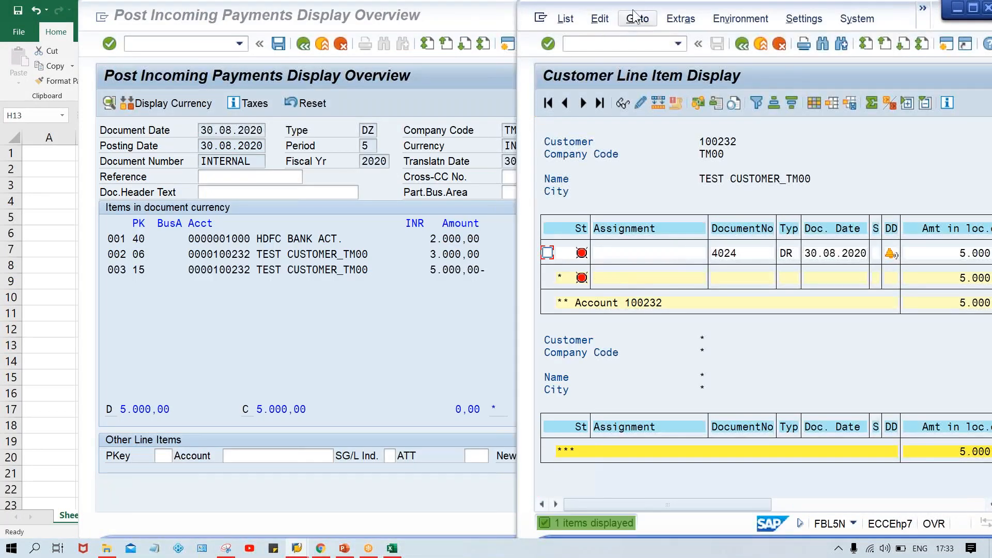
pyautogui.moveTo(634, 9); pyautogui.dragTo(623, 2)
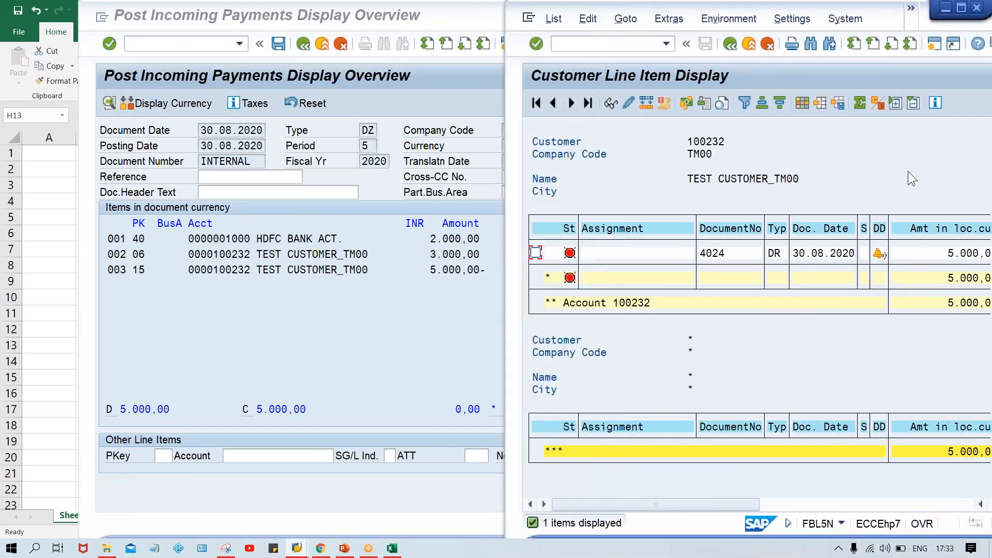
pyautogui.click(908, 171)
pyautogui.click(857, 175)
pyautogui.moveTo(631, 5); pyautogui.dragTo(615, 5)
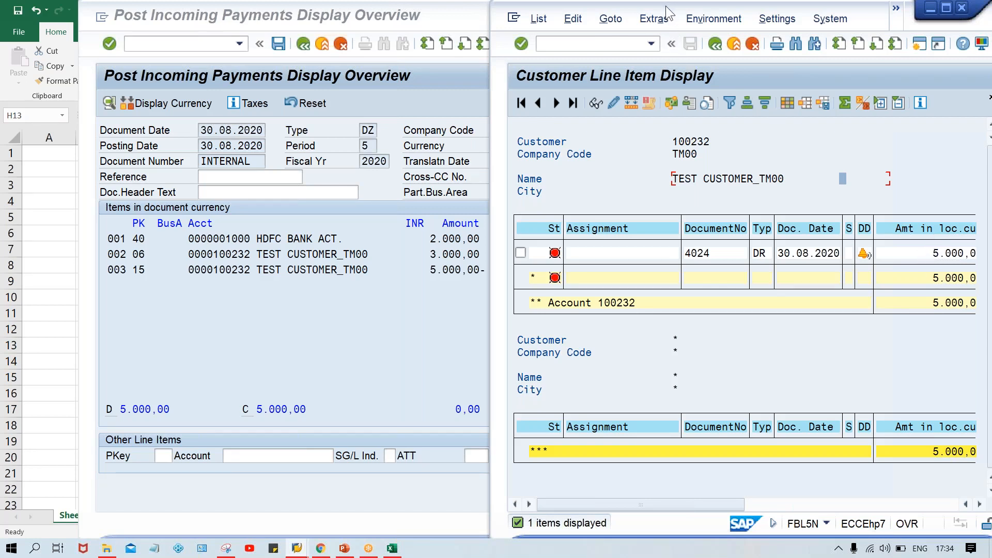
pyautogui.moveTo(665, 5)
pyautogui.mouseDown()
pyautogui.moveTo(675, 5)
pyautogui.moveTo(650, 8)
pyautogui.mouseUp()
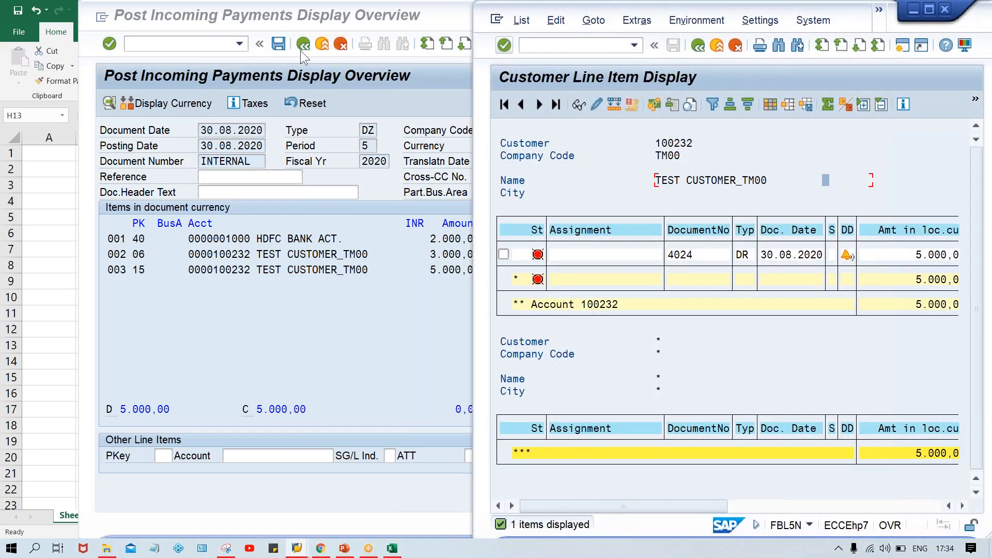
# - Bring the Post Incoming Payments Display Overview to the front and maximize its window
pyautogui.click(284, 26)
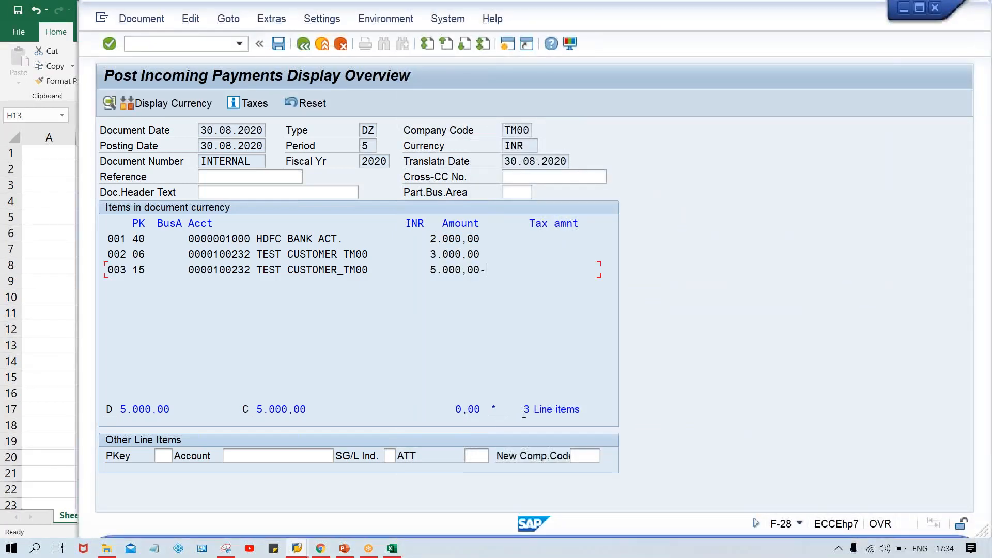
pyautogui.click(297, 548)
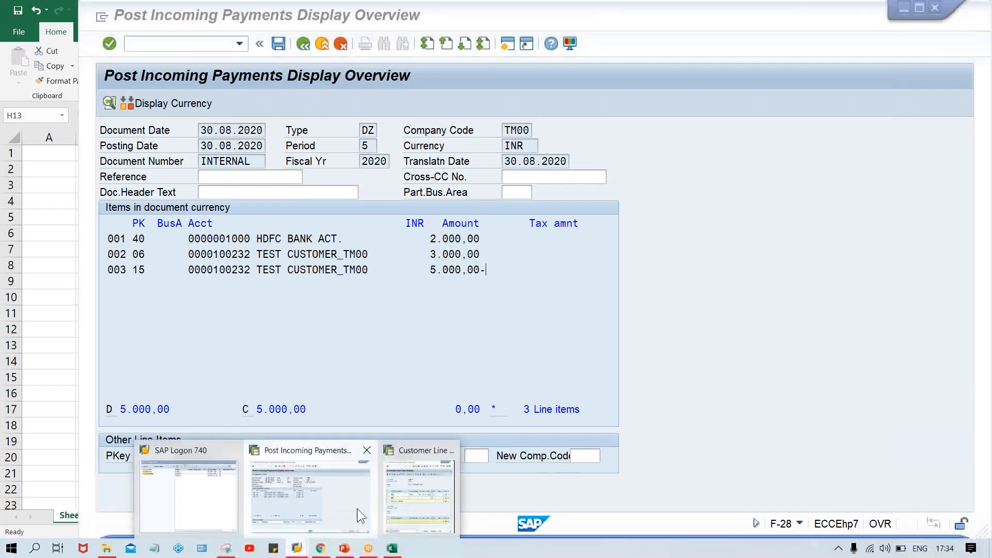
pyautogui.click(448, 485)
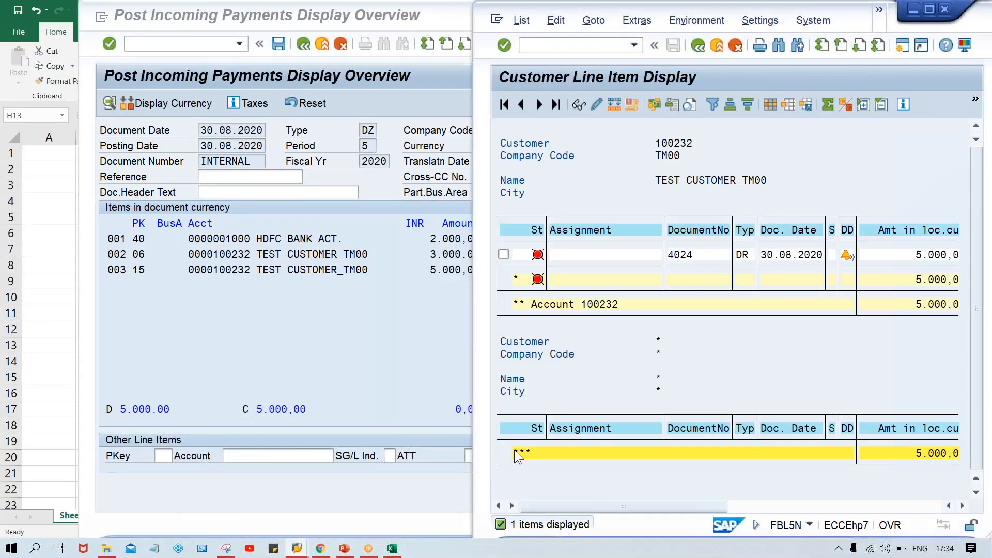
pyautogui.click(379, 312)
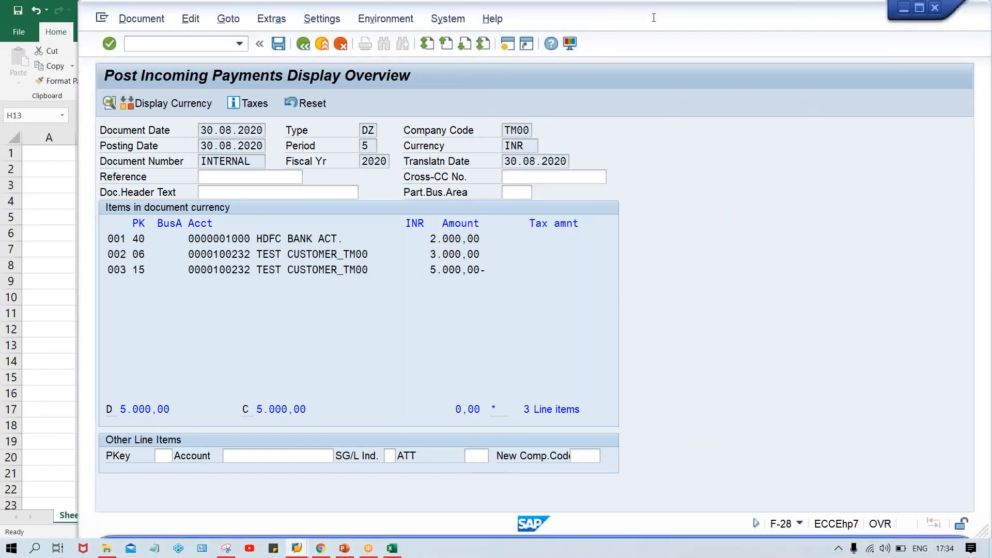
pyautogui.click(106, 316)
pyautogui.click(919, 7)
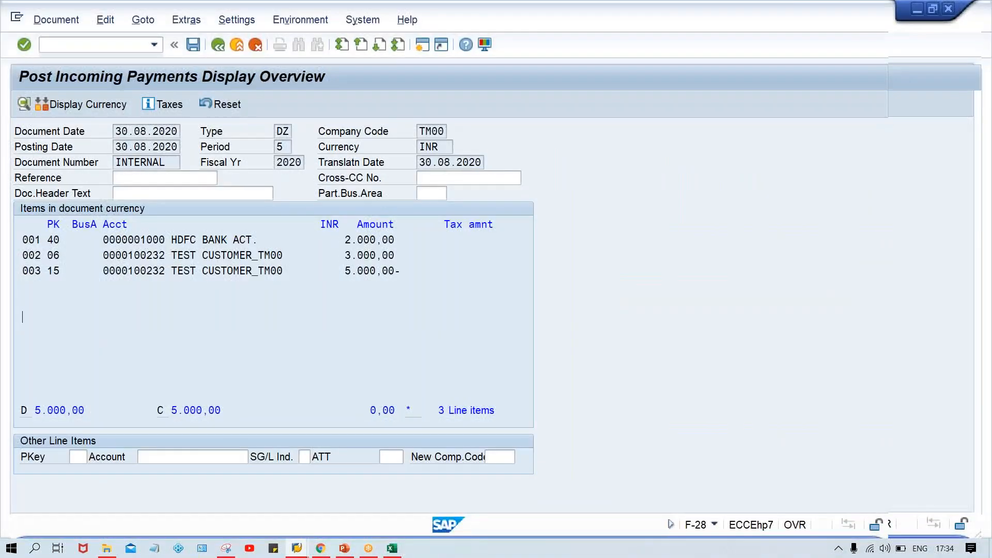
# - Place the Customer Line Item Display beside the payment overview and widen it to show the full local currency amount column
pyautogui.moveTo(299, 548)
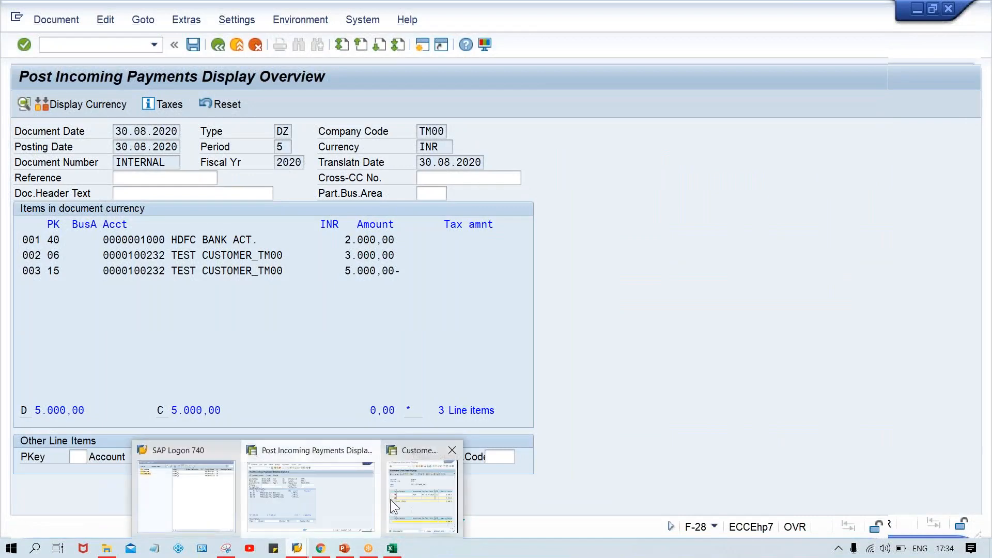
pyautogui.click(390, 499)
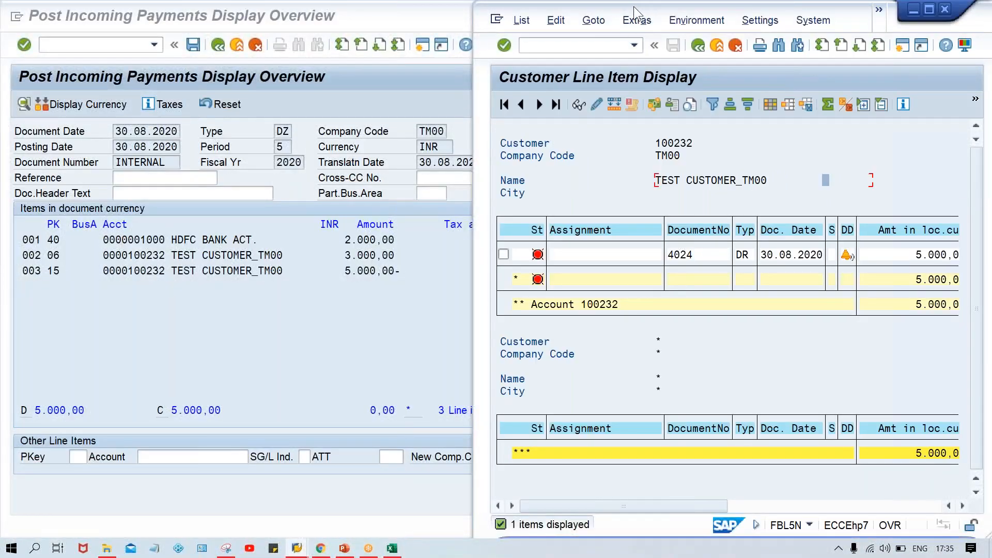
pyautogui.moveTo(634, 6); pyautogui.dragTo(586, 7)
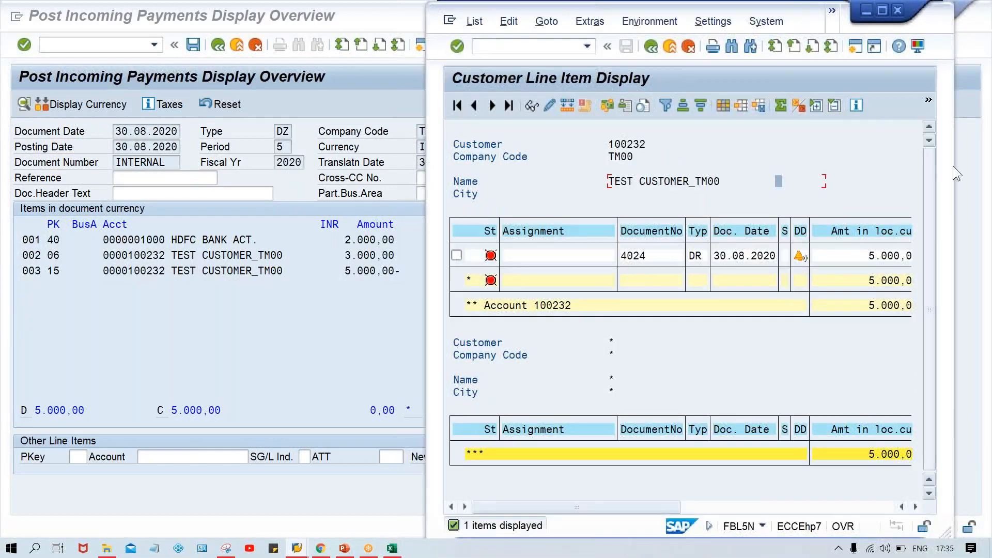
pyautogui.moveTo(956, 173); pyautogui.dragTo(988, 177)
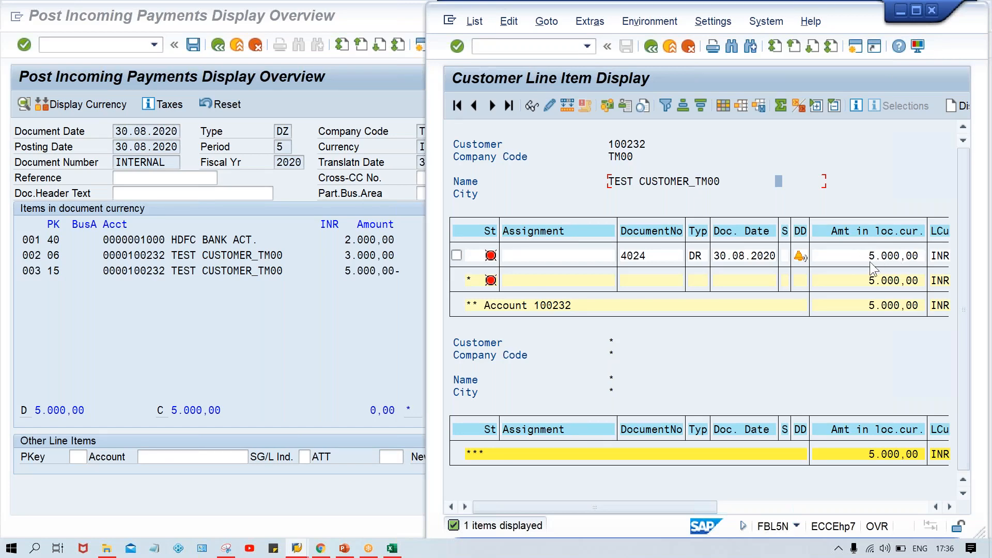
# - Return to the payment overview and post the incoming payment with its residual item
pyautogui.click(381, 279)
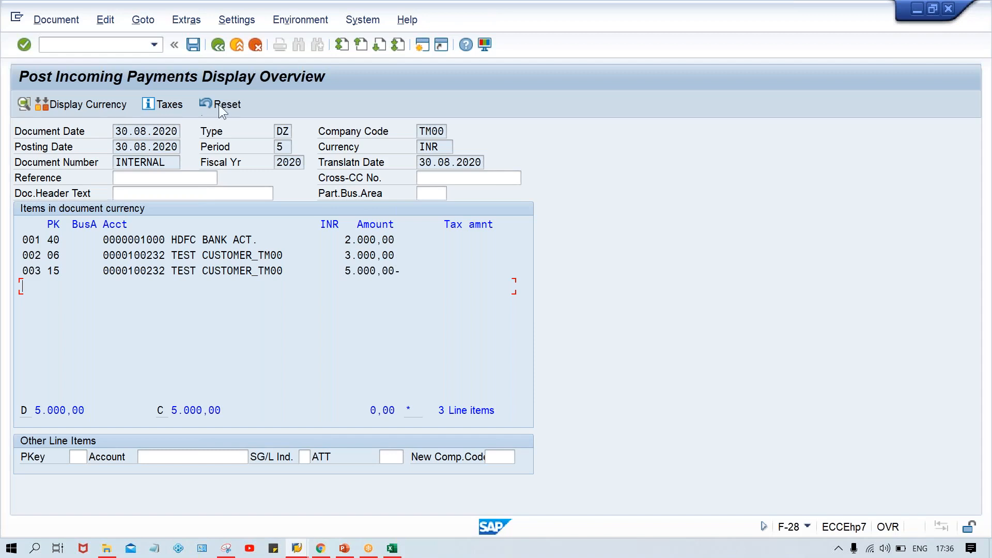
pyautogui.click(194, 44)
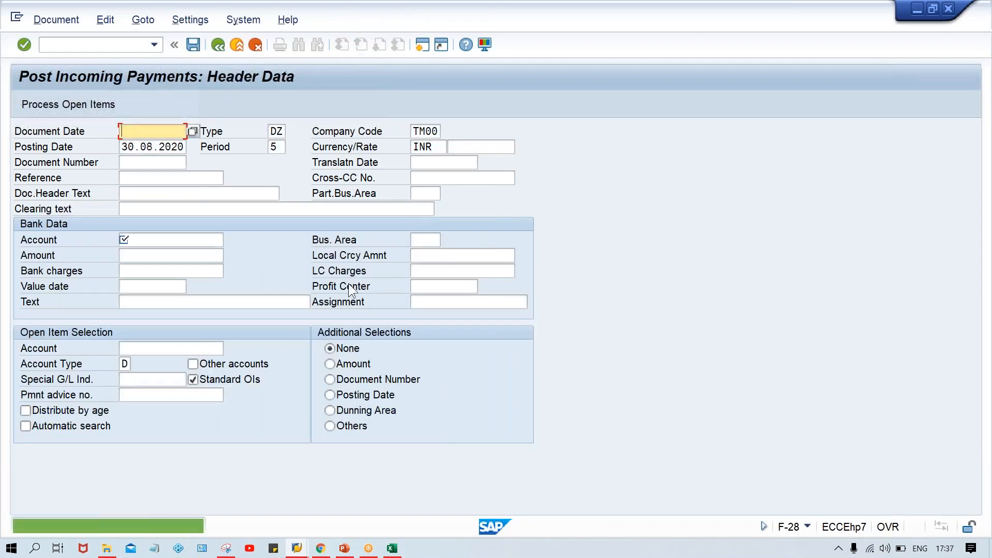
# - Refresh the Customer Line Item Display and examine the amount of the customer's open item
pyautogui.click(296, 549)
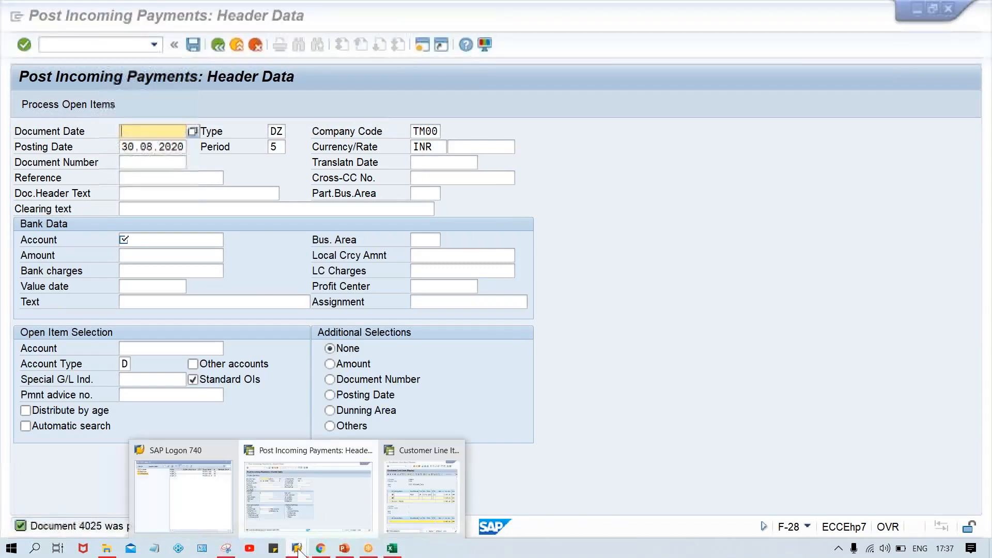
pyautogui.click(395, 518)
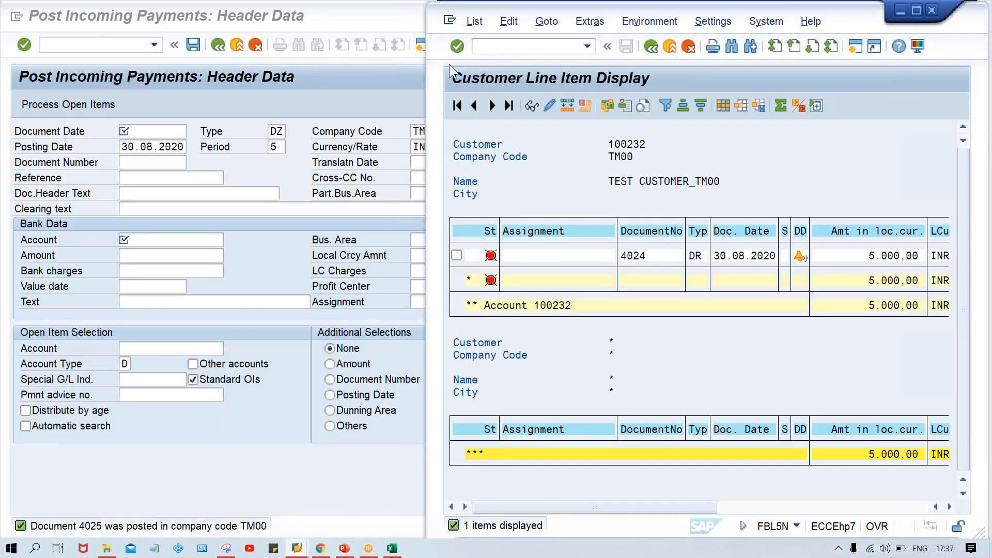
pyautogui.click(474, 22)
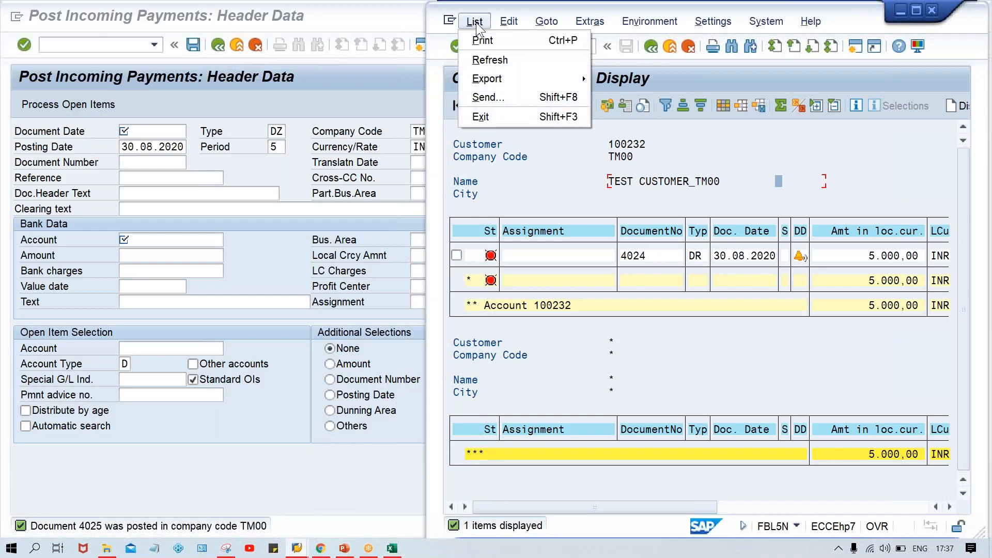
pyautogui.click(484, 60)
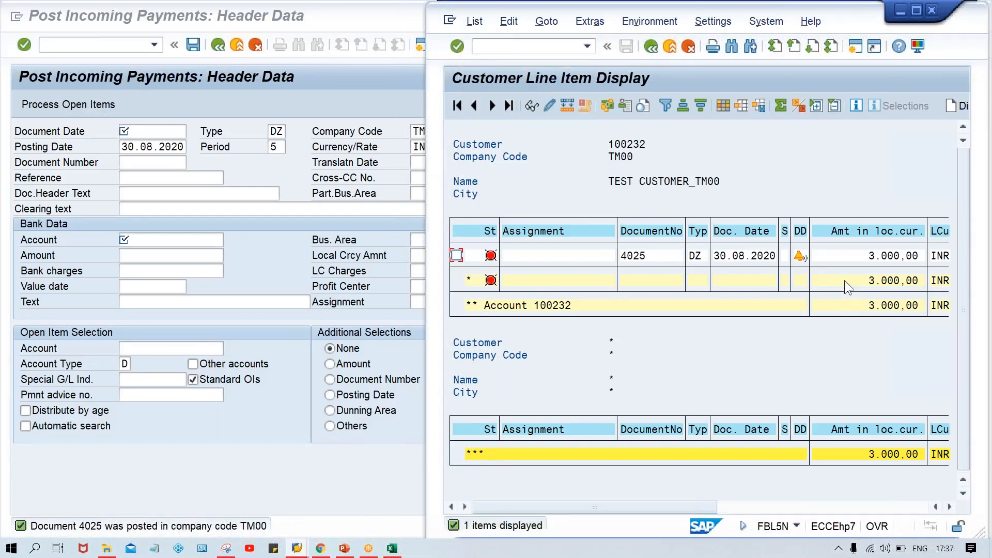
pyautogui.click(867, 256)
# - Switch to the Excel sheet and compare the invoice amount in H6 with the partial payment entry in row 7
pyautogui.click(392, 548)
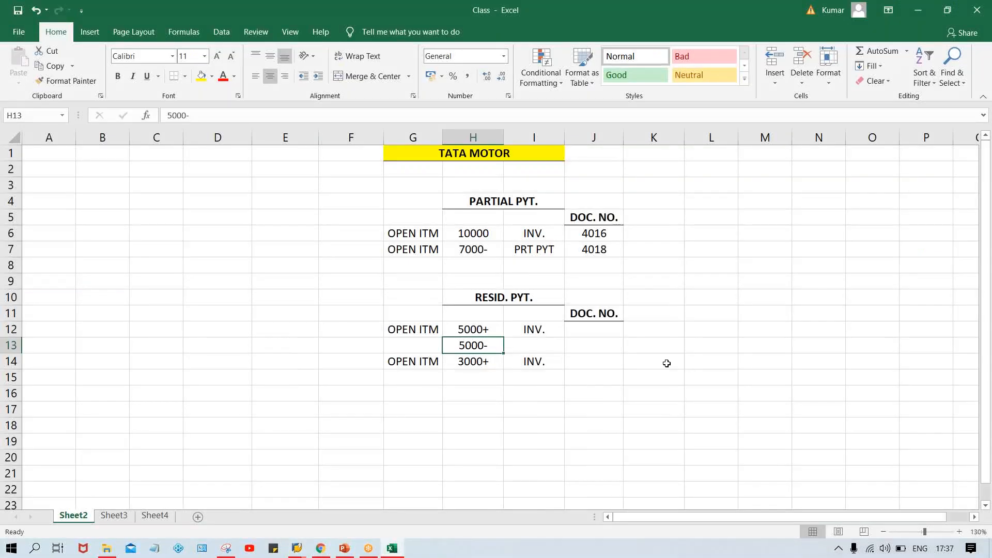
pyautogui.click(470, 252)
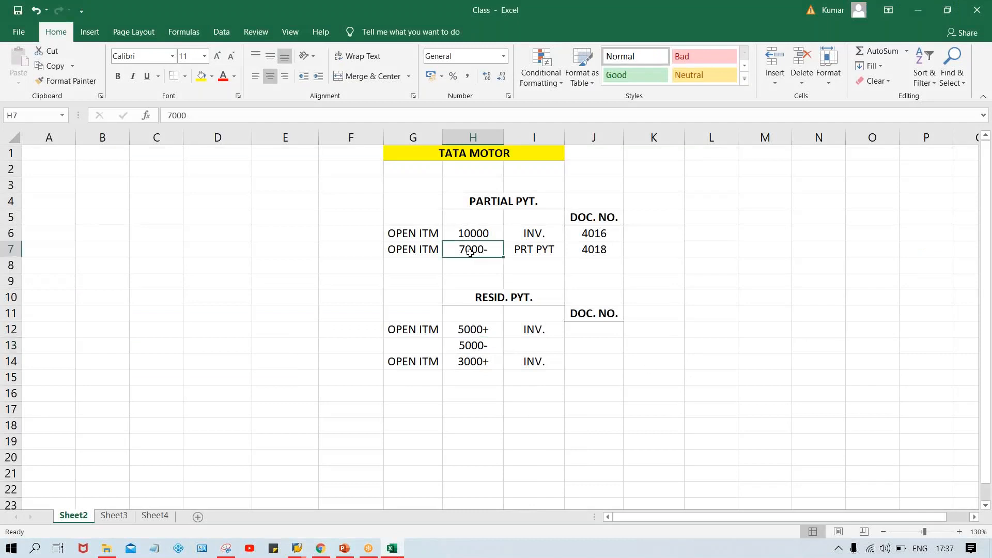
pyautogui.click(534, 253)
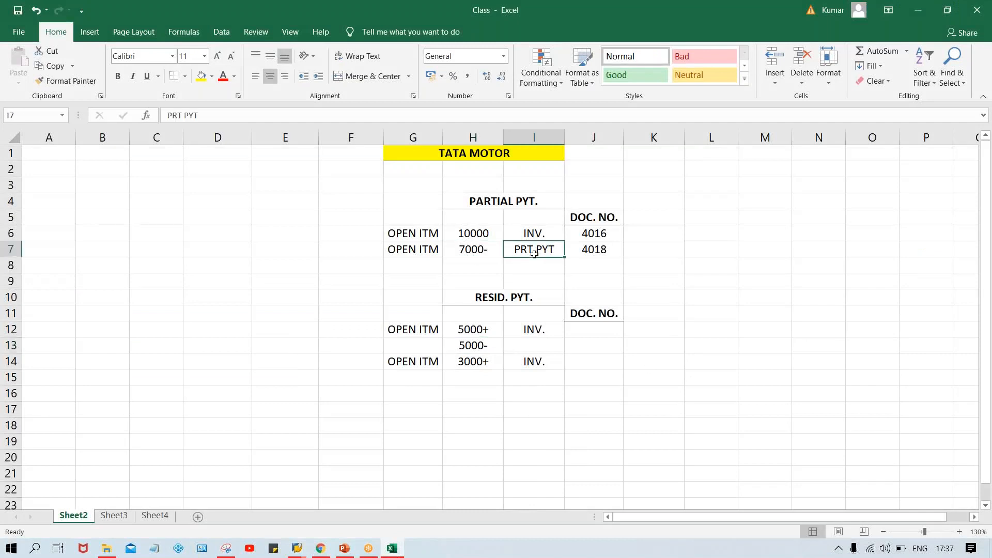
pyautogui.click(478, 252)
pyautogui.moveTo(411, 250); pyautogui.dragTo(586, 250)
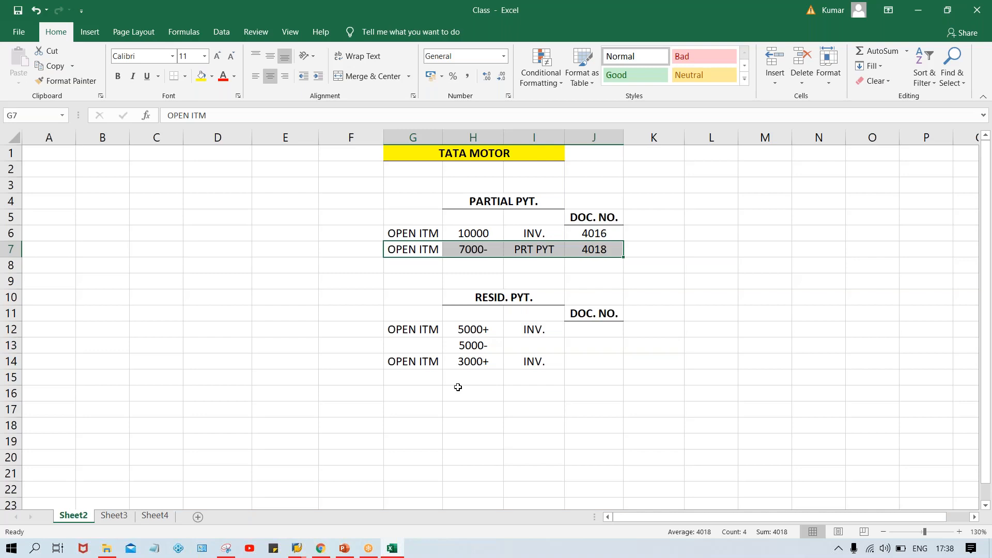
pyautogui.click(471, 233)
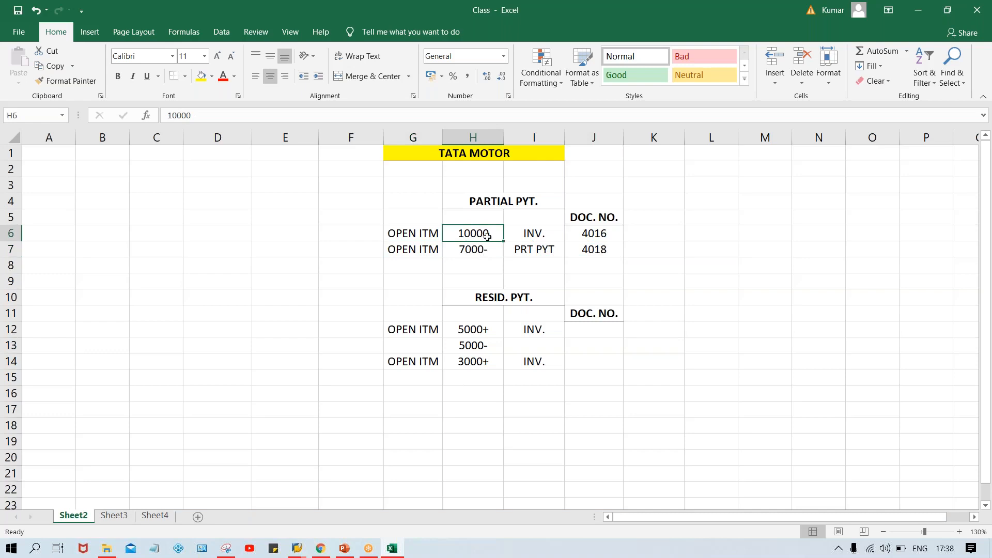
pyautogui.click(465, 253)
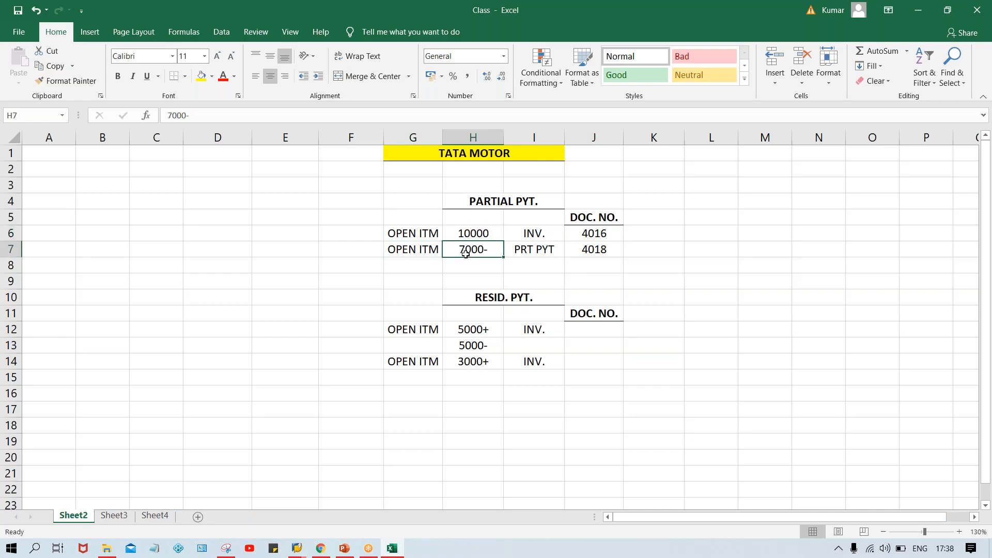
pyautogui.click(487, 234)
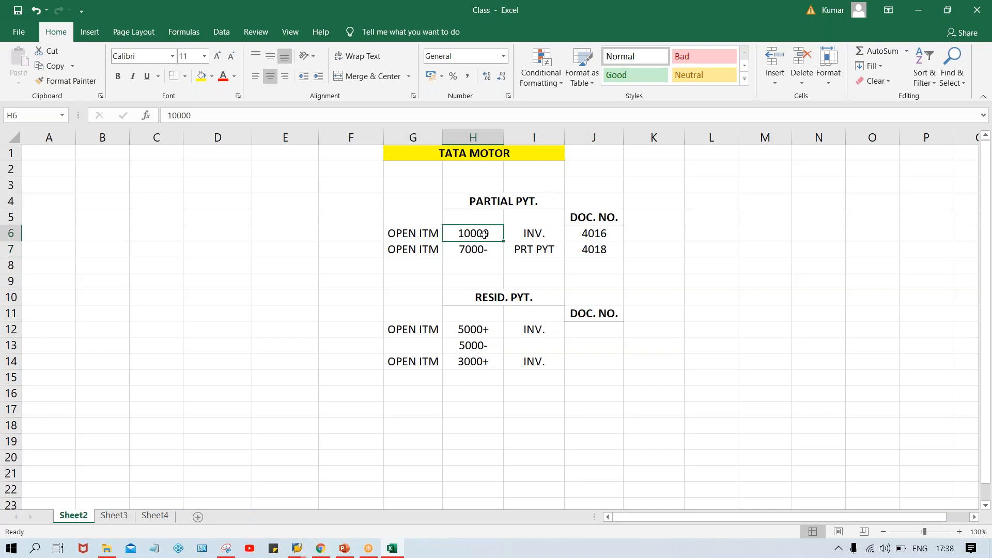
pyautogui.click(473, 249)
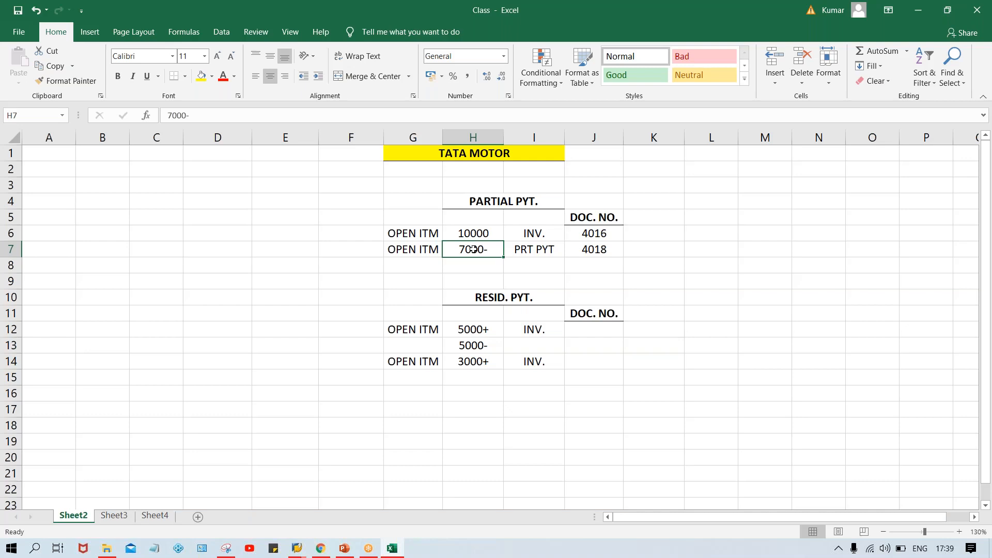
# - Compare the original invoice amount in H12 with the residual open item amount in H14
pyautogui.click(484, 333)
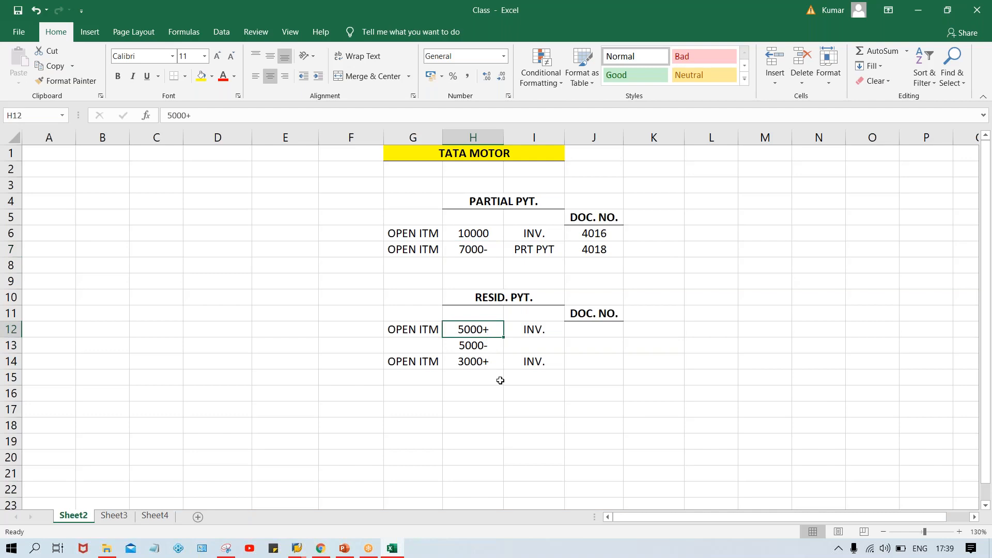
pyautogui.click(470, 361)
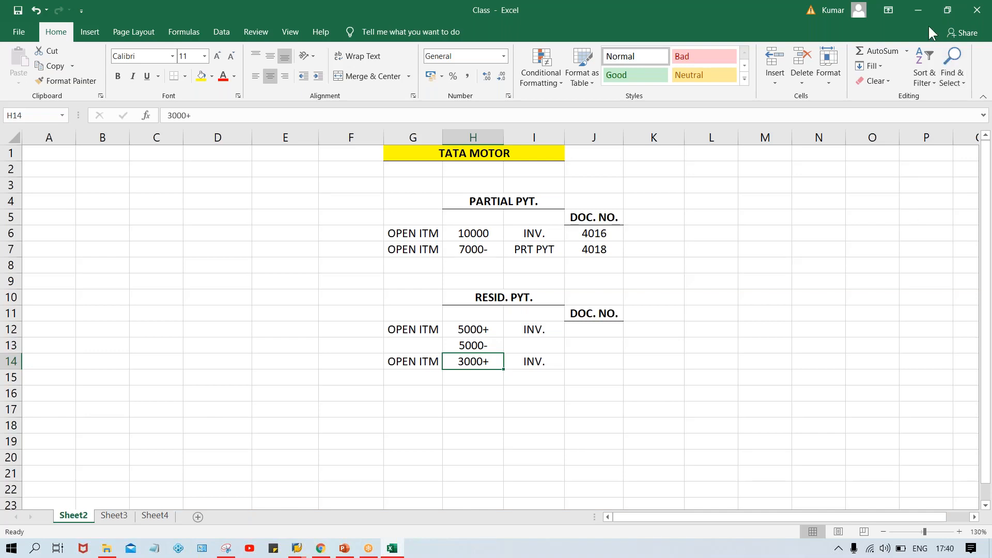
pyautogui.hotkey('alt', 'Tab')
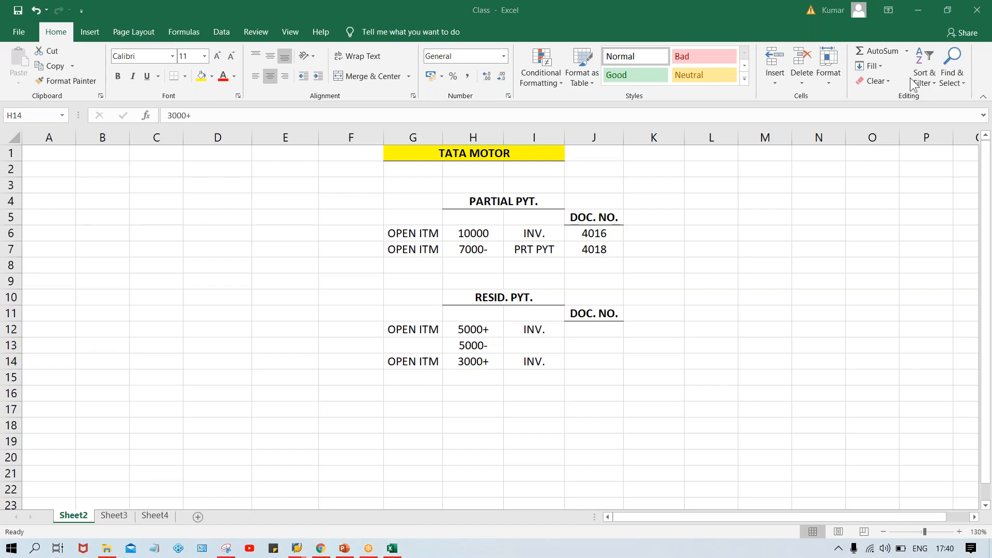